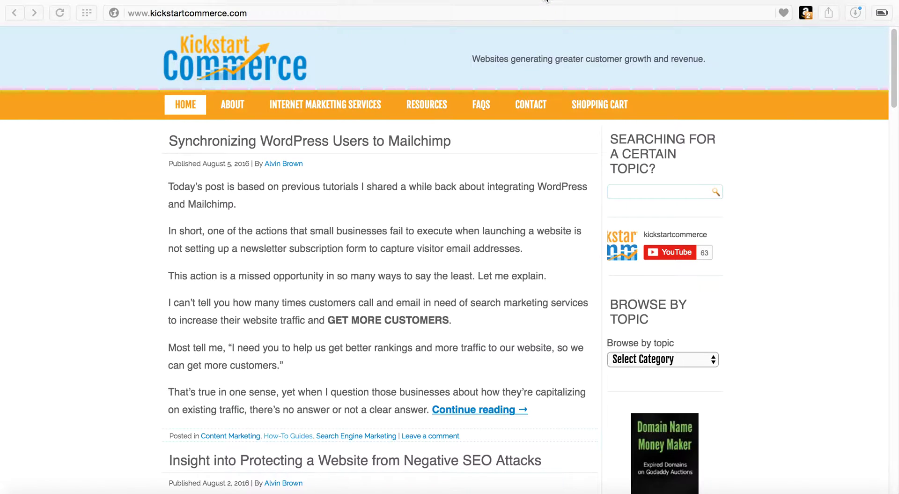
- Switch to the kickstartcomtest.com site and examine the front page's posts, recent posts list and category list
key(ctrl+Tab)
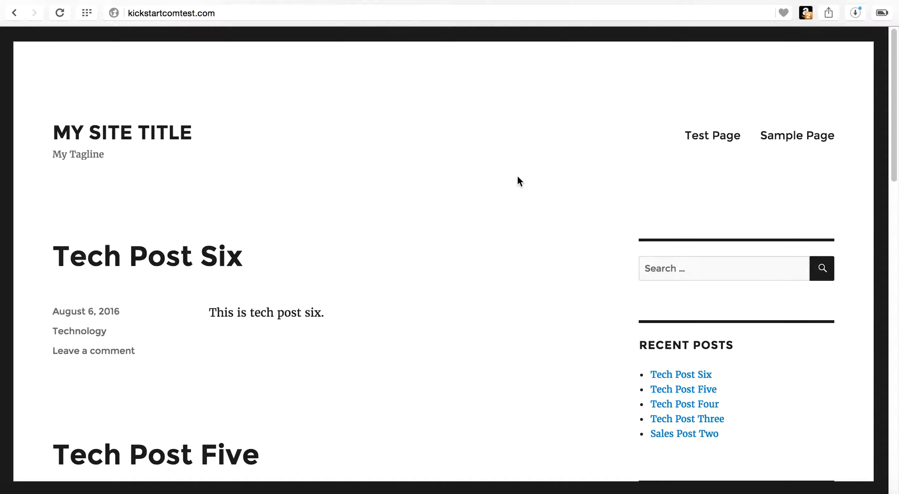
scroll(518, 177, down, 1)
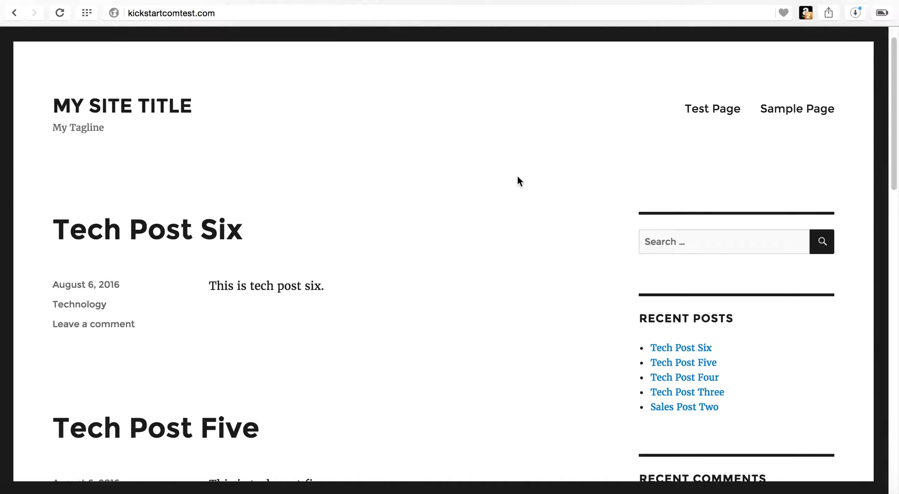
scroll(518, 176, down, 3)
scroll(518, 181, down, 4)
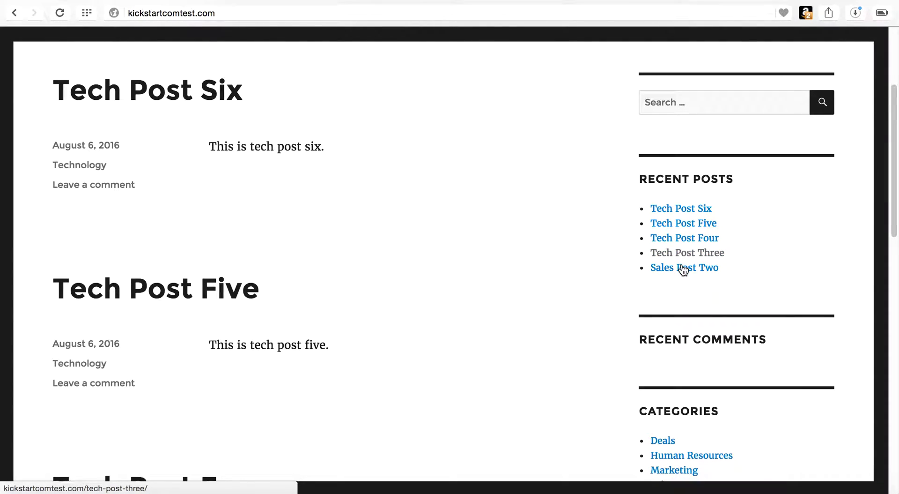
scroll(682, 266, down, 4)
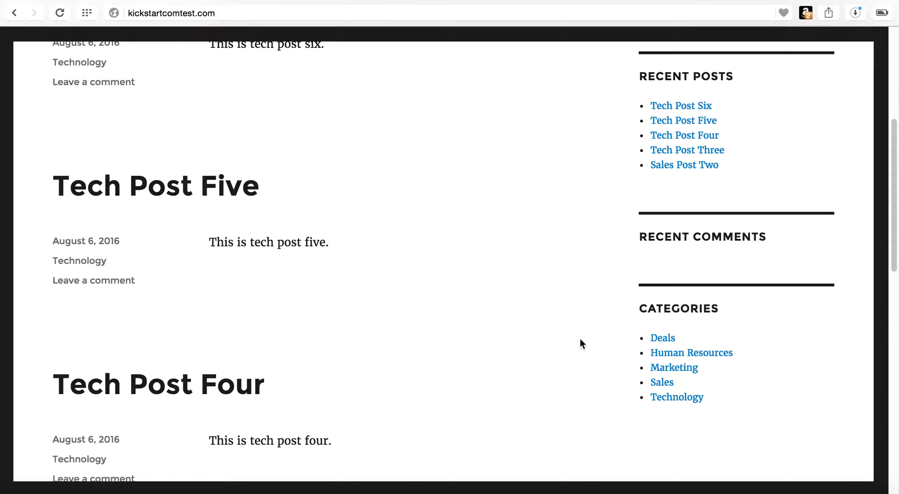
scroll(581, 339, up, 5)
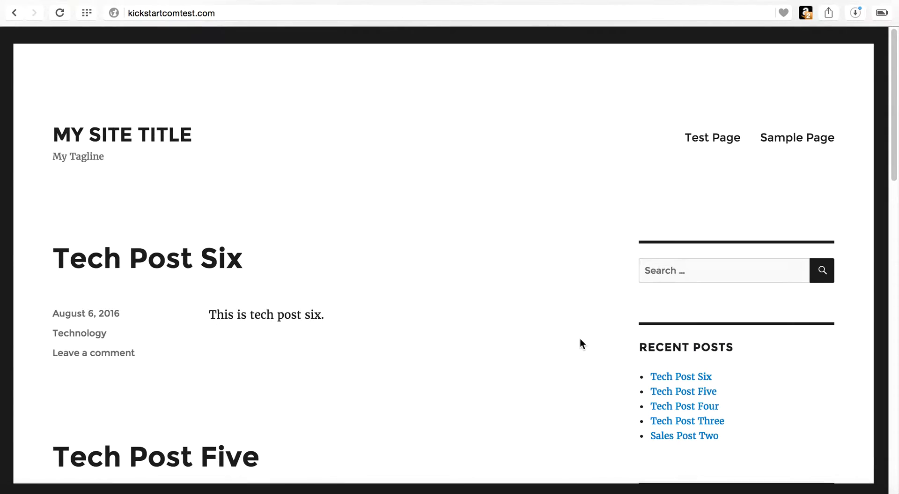
scroll(581, 338, down, 2)
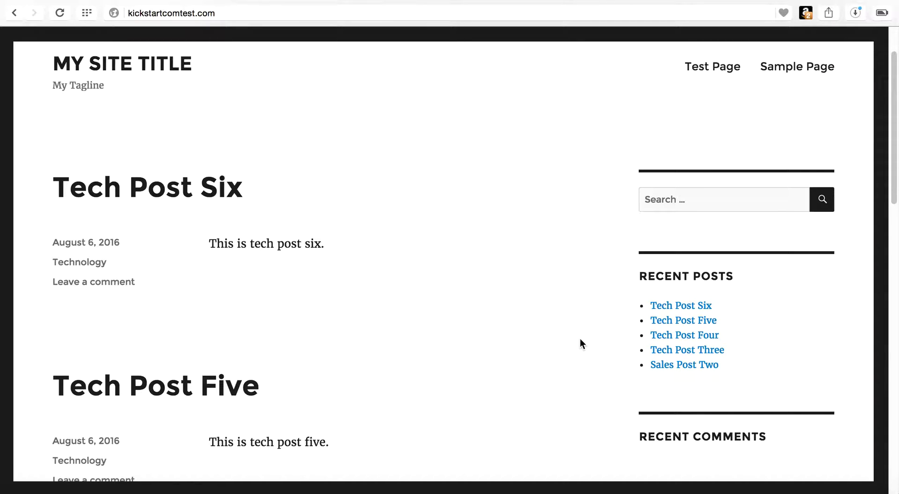
scroll(581, 338, down, 2)
scroll(581, 338, up, 2)
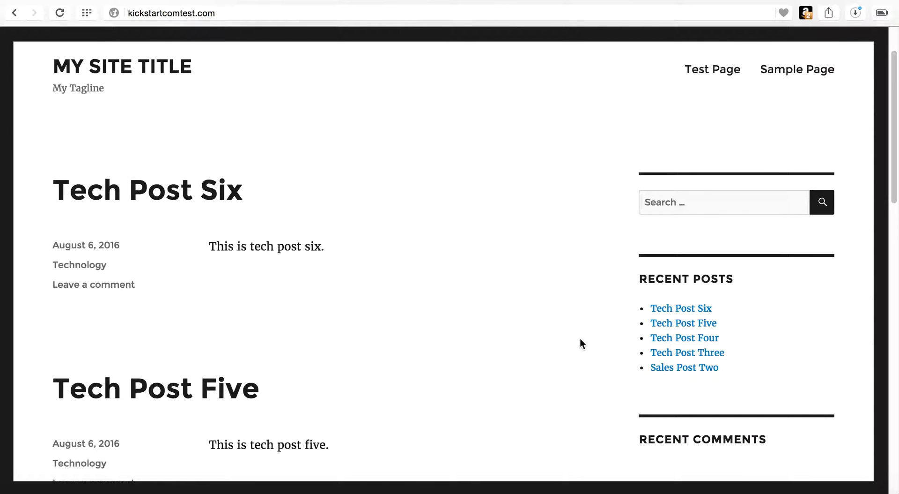
scroll(580, 338, down, 10)
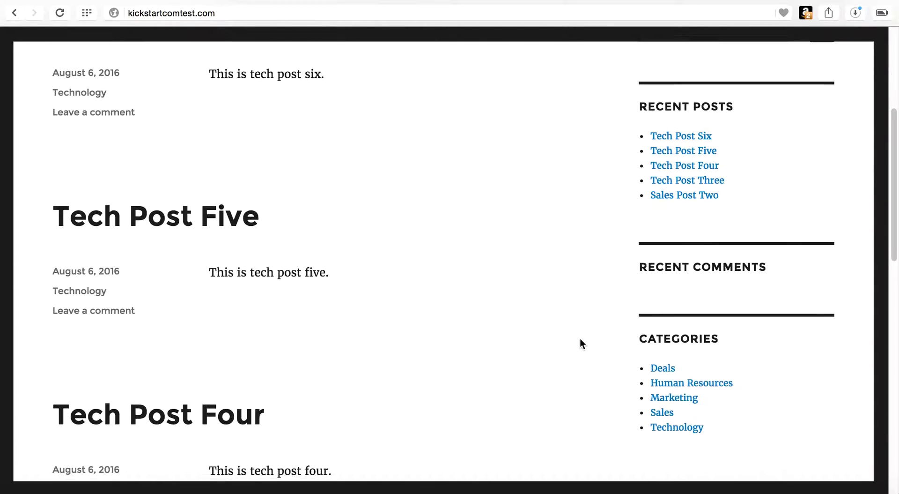
scroll(580, 344, down, 8)
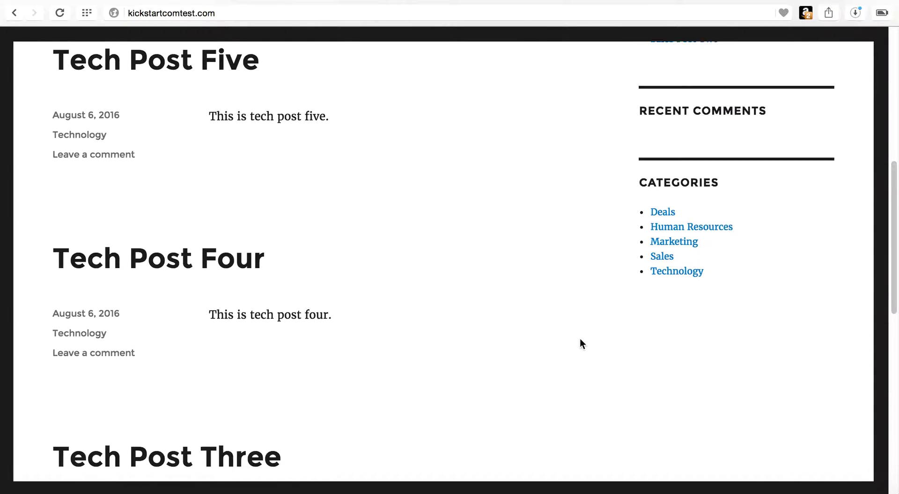
scroll(580, 343, down, 2)
scroll(581, 339, down, 4)
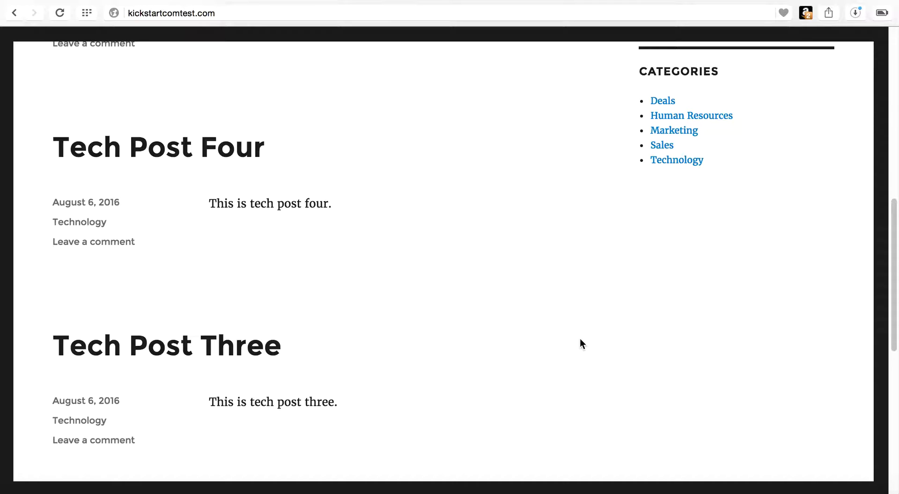
scroll(580, 340, down, 15)
scroll(580, 338, down, 2)
scroll(504, 318, down, 3)
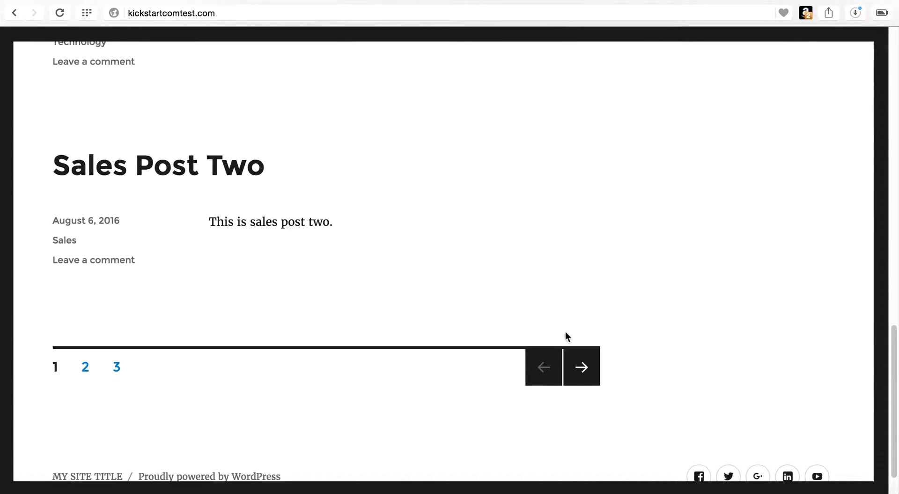
- Go to the second page of blog posts and review the Deals posts listed there
click(584, 369)
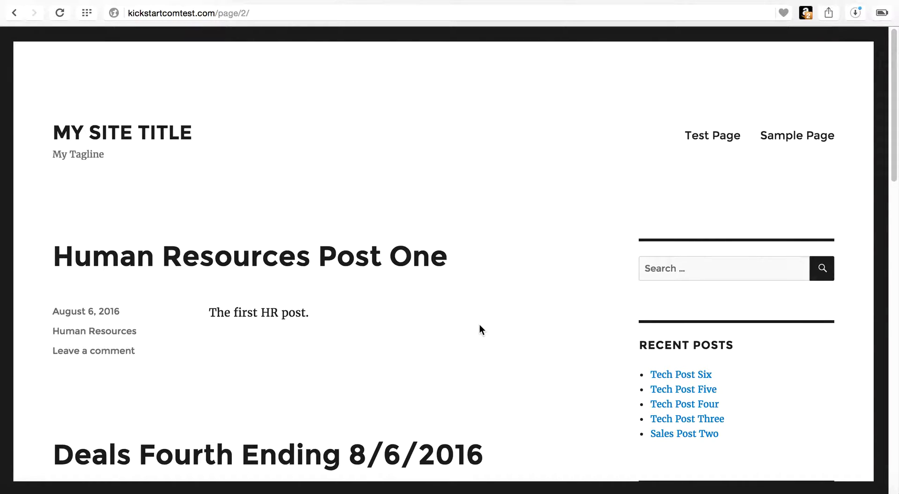
scroll(479, 325, down, 5)
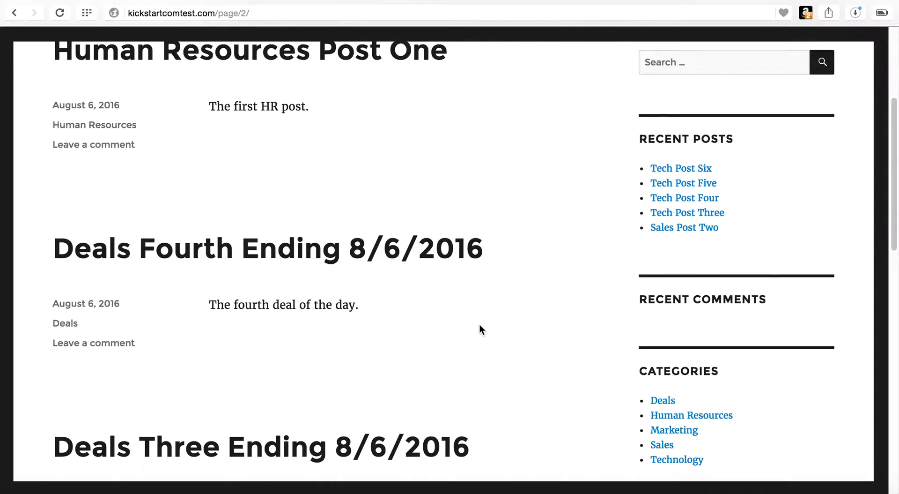
scroll(480, 324, down, 3)
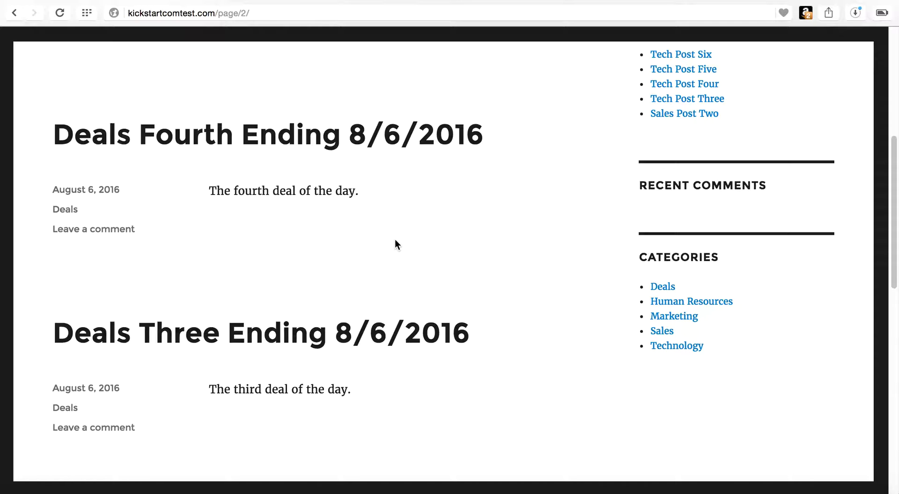
scroll(397, 242, up, 5)
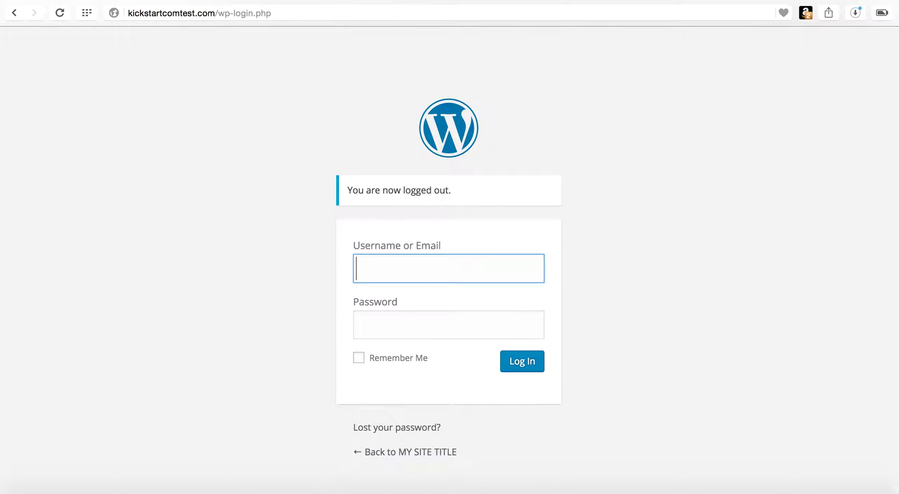
- Log in to the WordPress admin with the saved account username and the account password
text(a)
key(BackSpace)
text(k)
key(Down)
key(Return)
key(Tab)
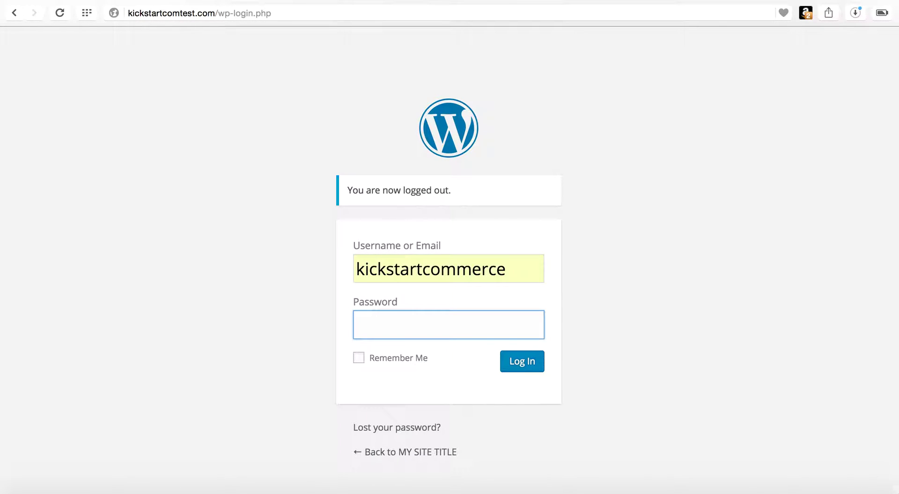
text(***********)
key(Return)
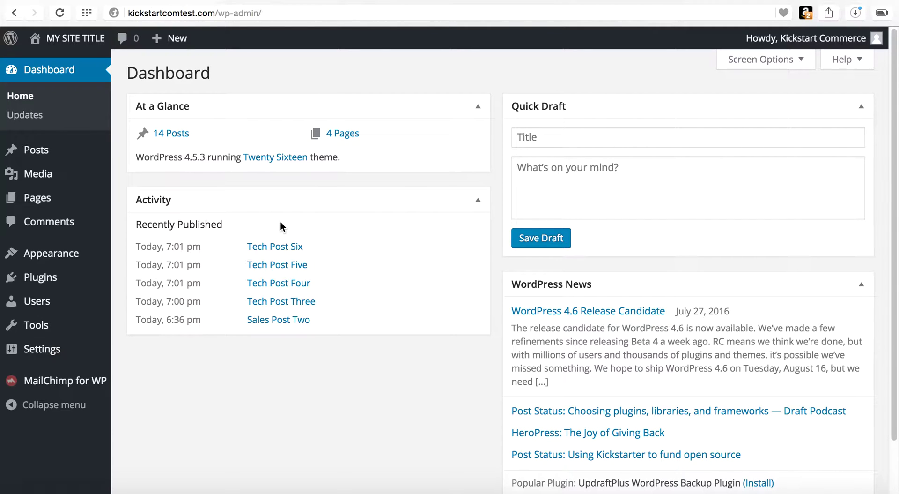
- Install and activate the Ultimate Category Excluder plugin, found by searching new plugins for "ultimate category"
click(85, 281)
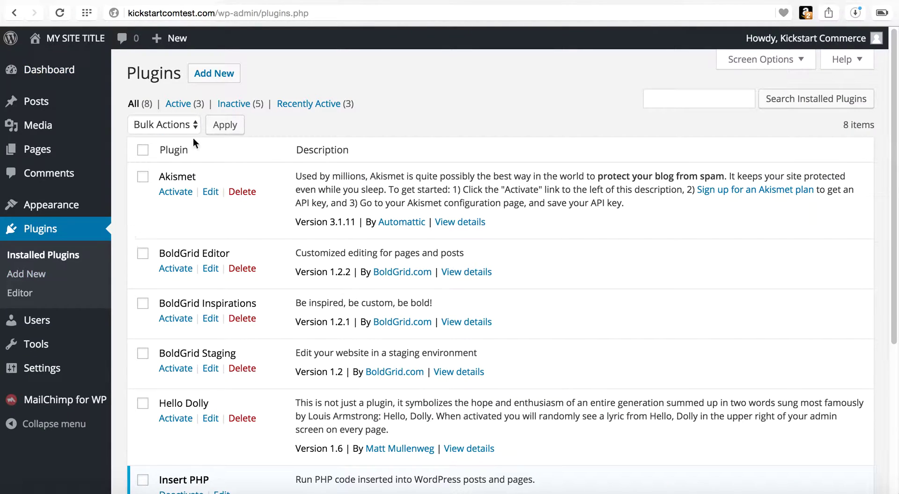
click(222, 78)
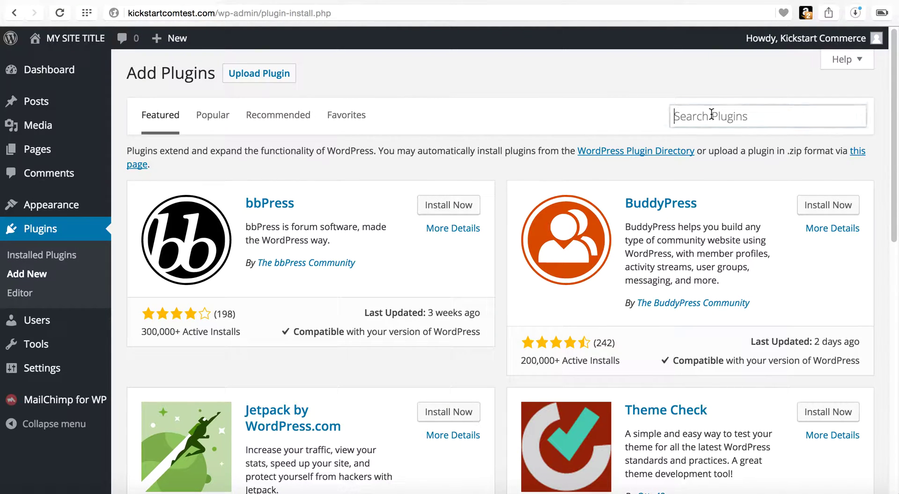
click(705, 114)
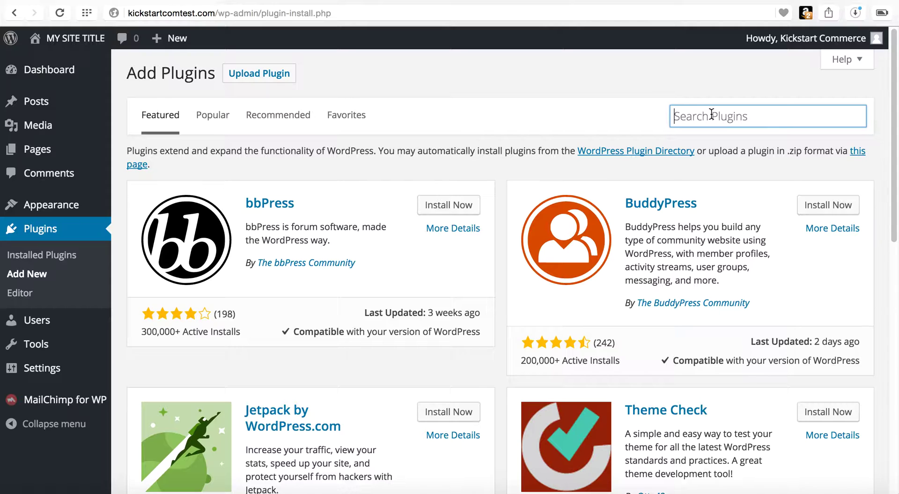
text(ultimate category)
key(Return)
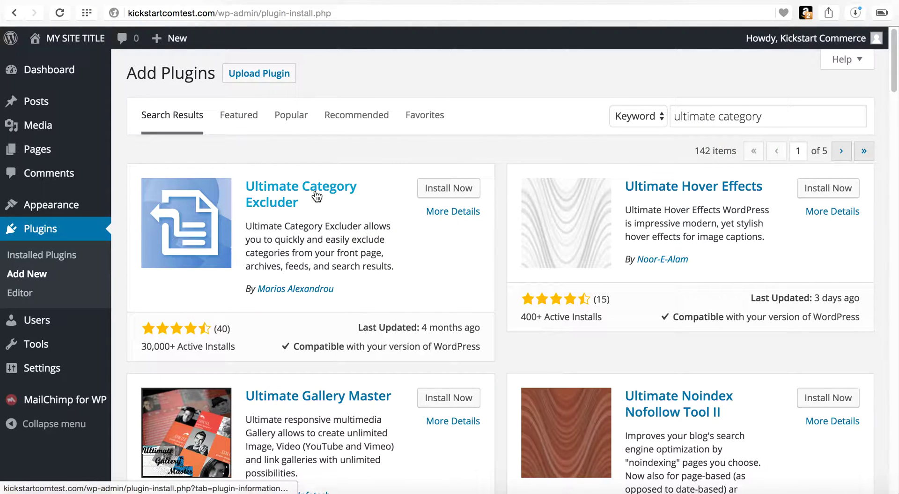
click(464, 191)
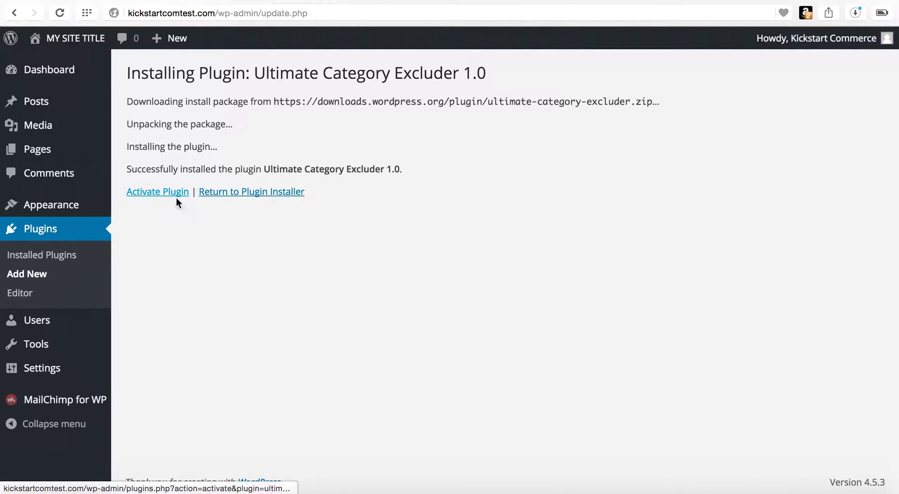
click(162, 192)
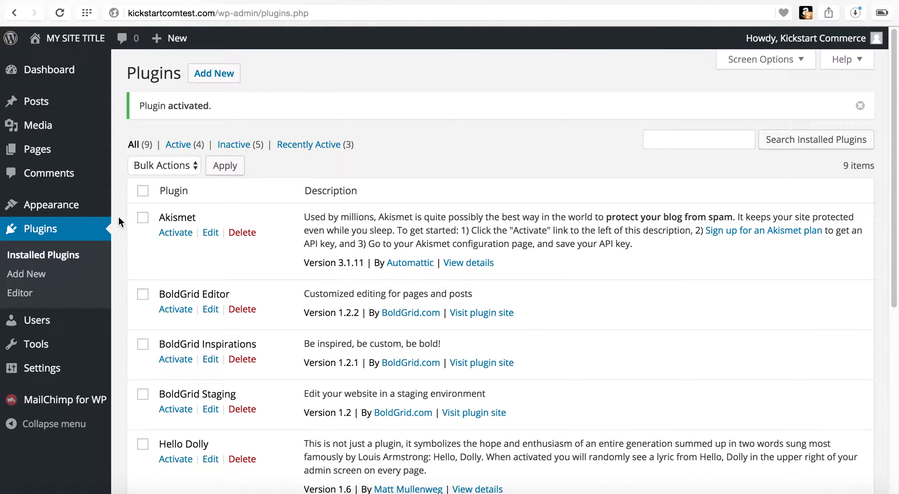
- In the Category Exclusion settings, exclude the Deals category from the main page and from search, and save the update
mouse_move(78, 380)
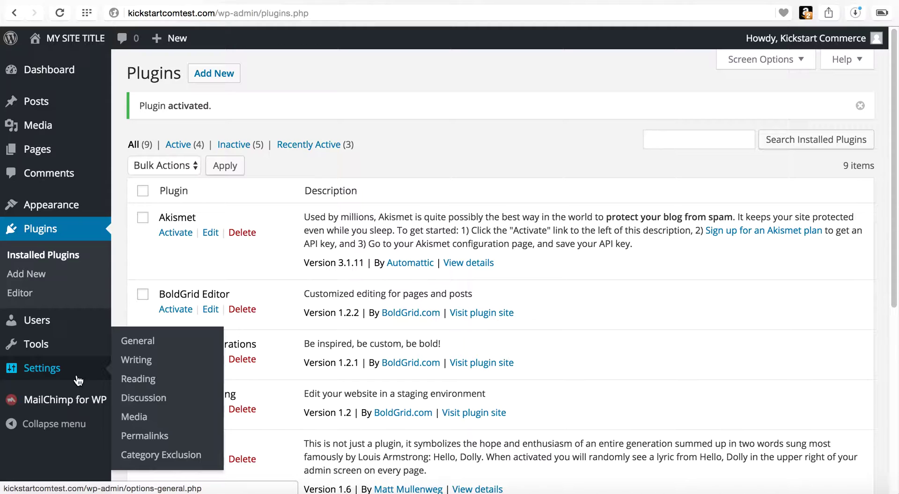
click(161, 454)
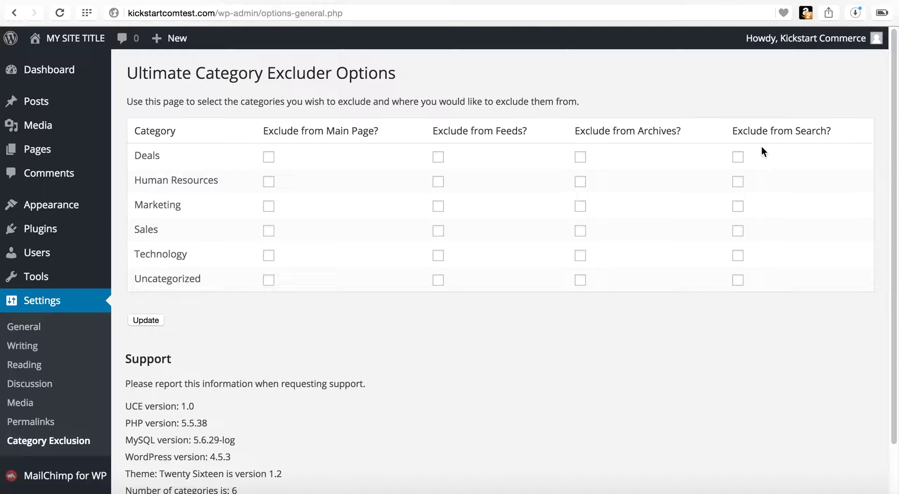
click(269, 157)
click(738, 157)
click(153, 320)
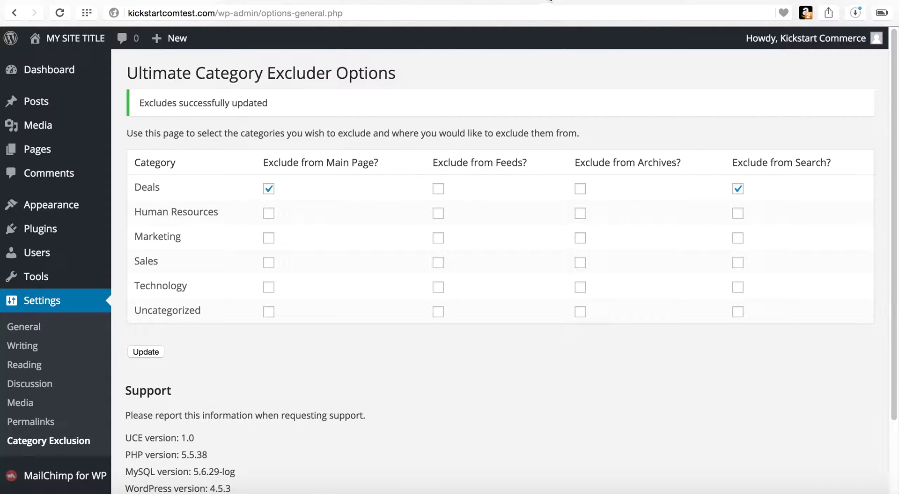
- Reload the public site and check both pages of blog posts for entries from the Deals category
key(ctrl+Tab)
key(super+r)
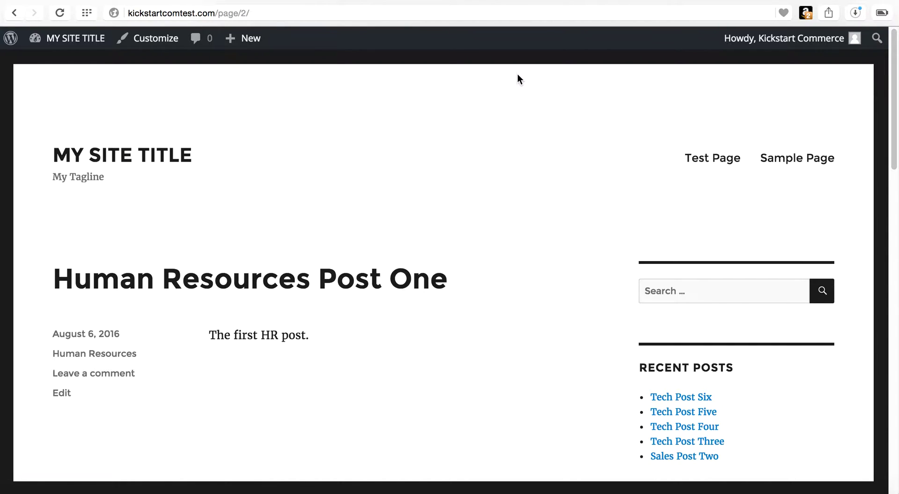
scroll(449, 183, down, 5)
scroll(448, 183, down, 15)
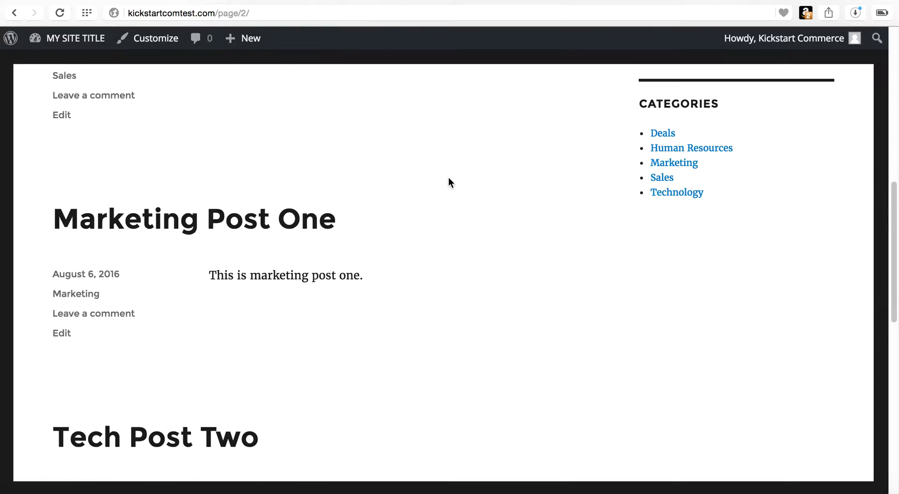
scroll(449, 178, down, 15)
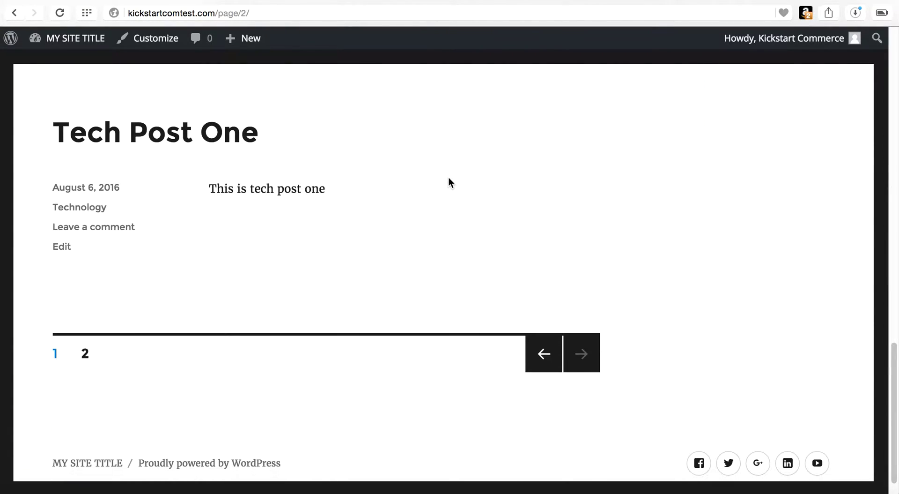
click(543, 359)
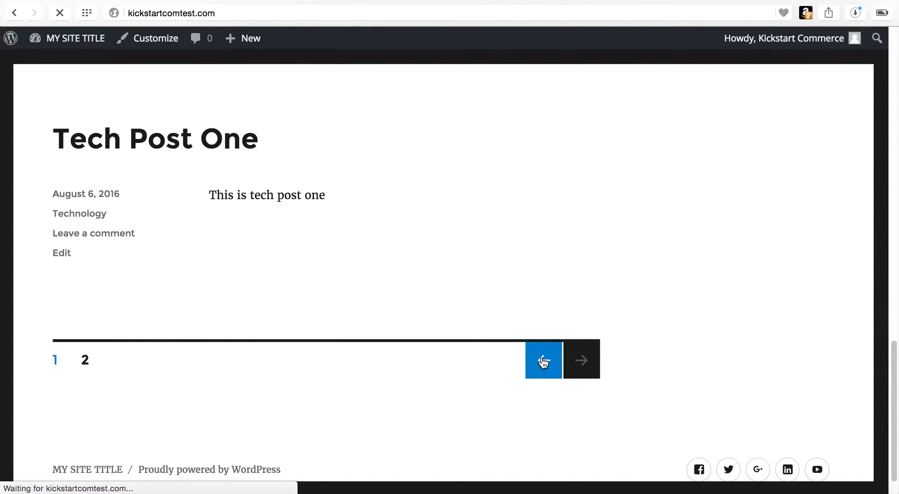
scroll(543, 363, down, 20)
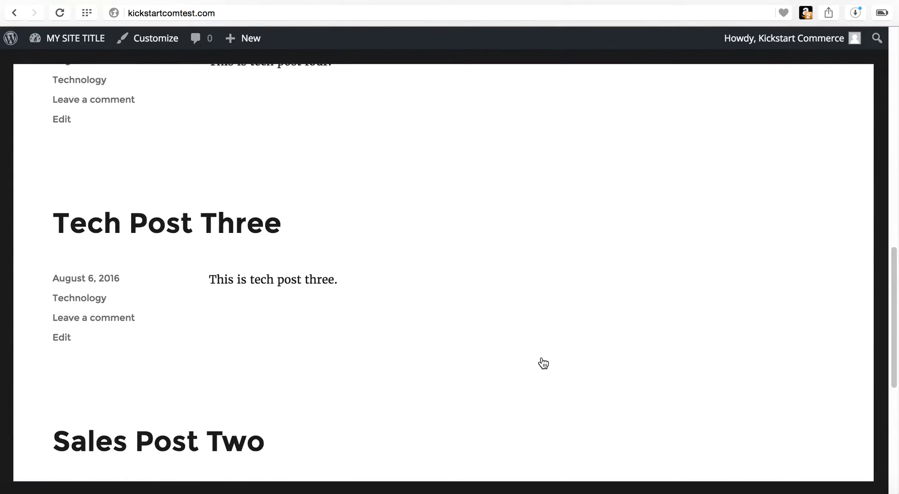
scroll(544, 363, down, 2)
click(582, 329)
scroll(585, 331, down, 6)
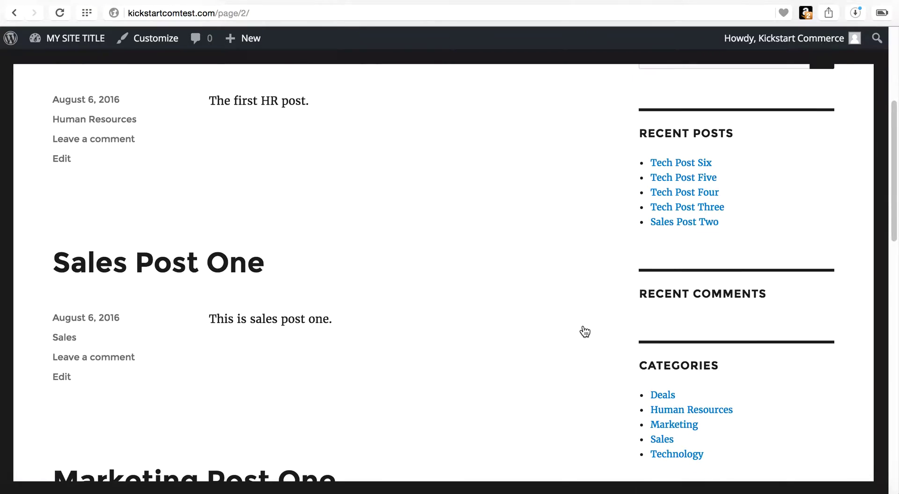
- Open the Deals category archive from the site's category list and review its posts
scroll(585, 331, down, 1)
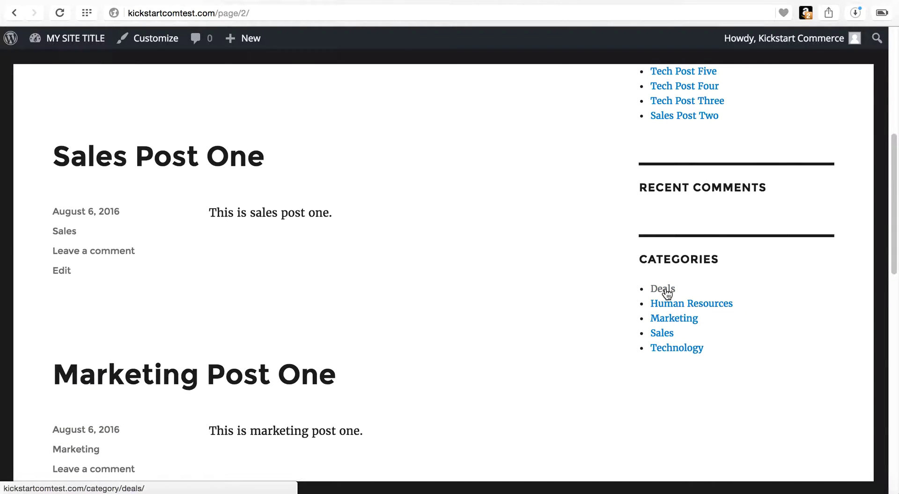
click(667, 293)
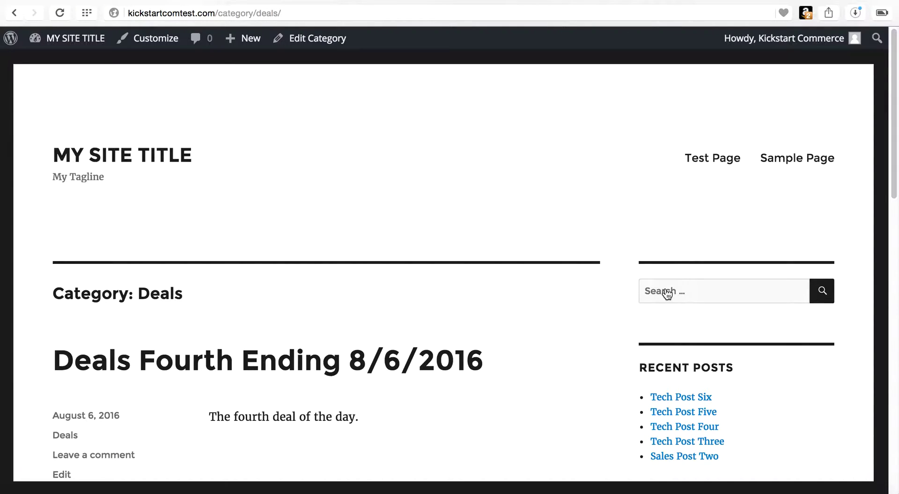
scroll(411, 276, down, 7)
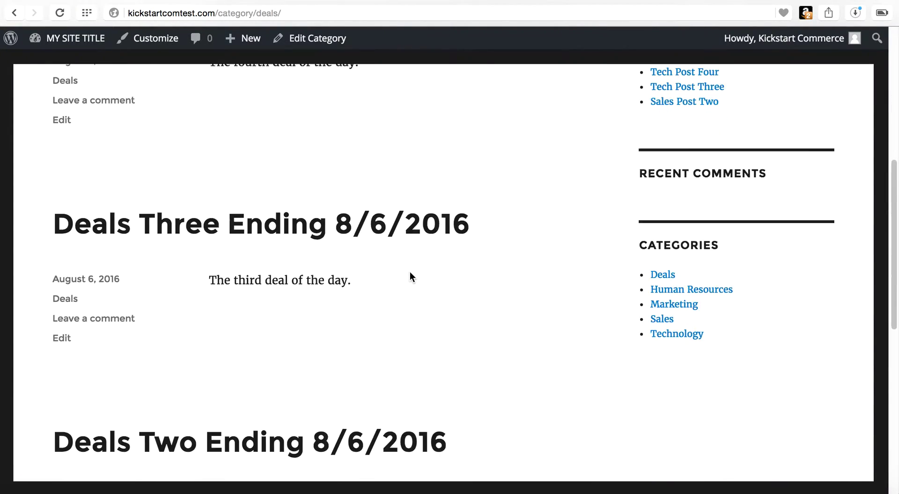
- Search the public site for "deals" and review the search results page
scroll(411, 273, down, 10)
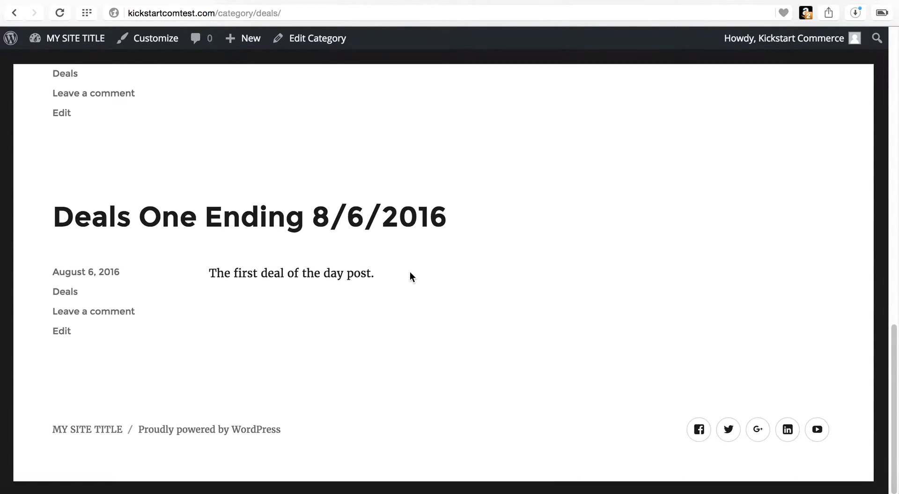
scroll(409, 275, up, 18)
click(674, 288)
text(deals)
key(Return)
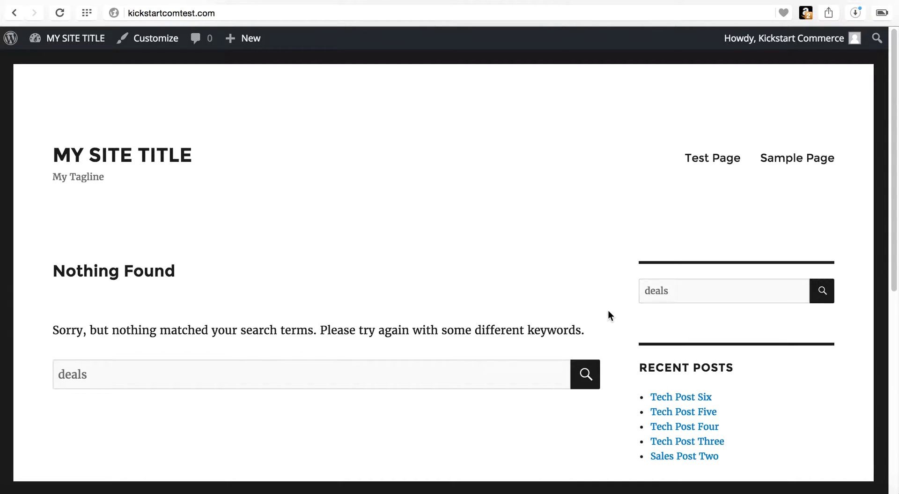
scroll(614, 313, down, 3)
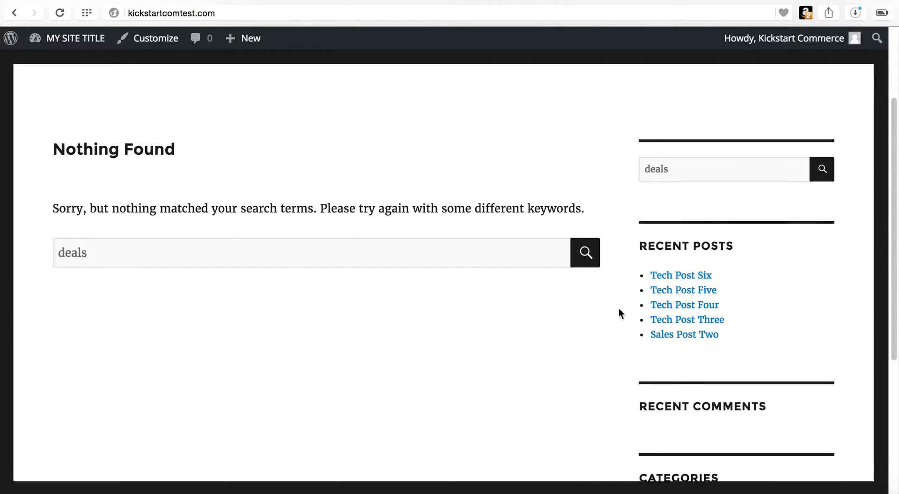
- Open Tech Post Six from the recent posts and go back and forth between it and Tech Post Five through the post navigation
click(686, 278)
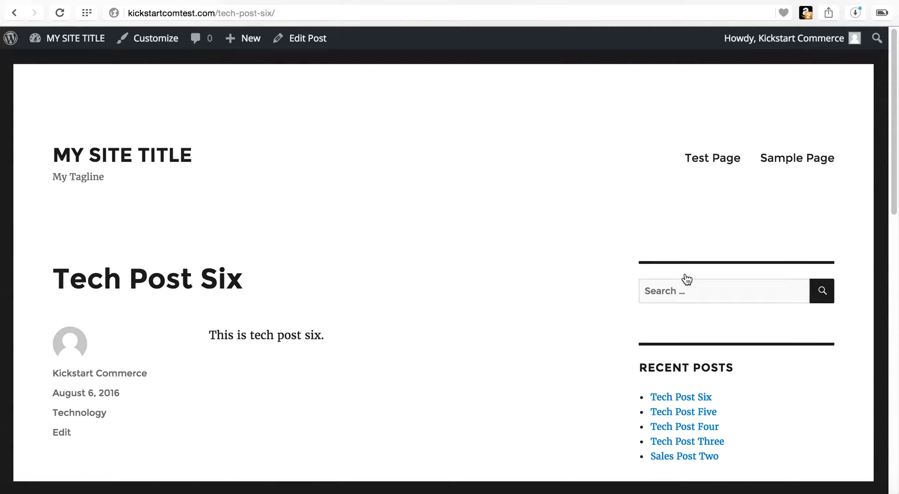
scroll(489, 291, down, 10)
scroll(488, 291, down, 3)
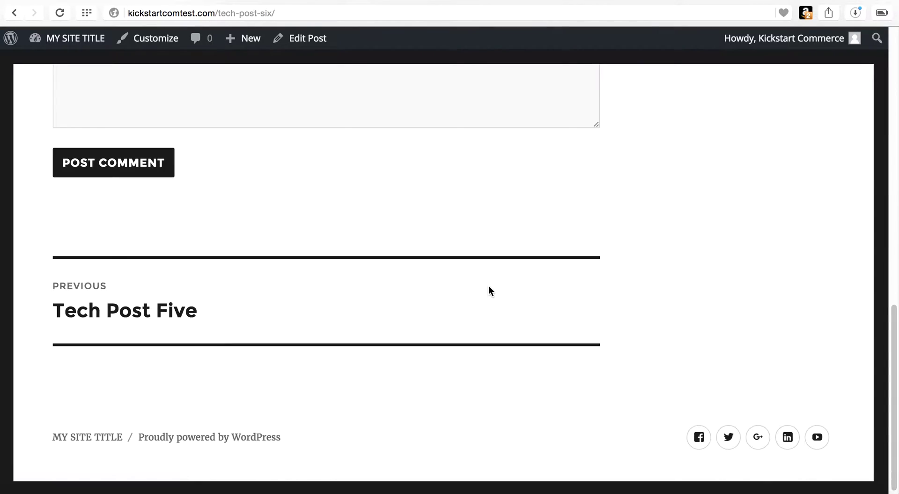
click(180, 304)
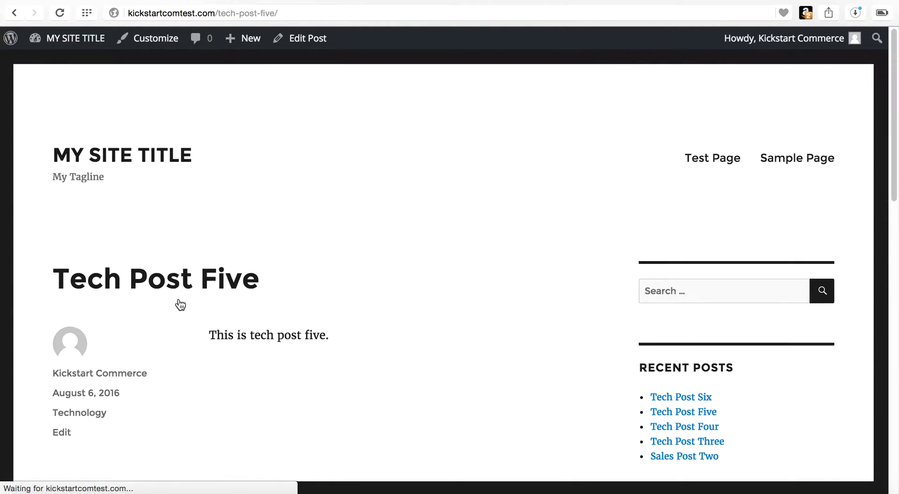
scroll(180, 304, down, 6)
scroll(180, 305, down, 3)
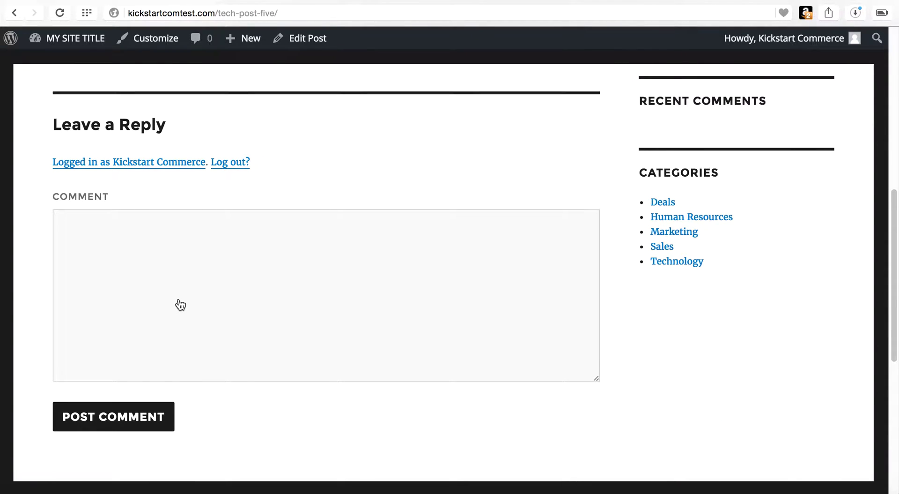
scroll(180, 304, down, 6)
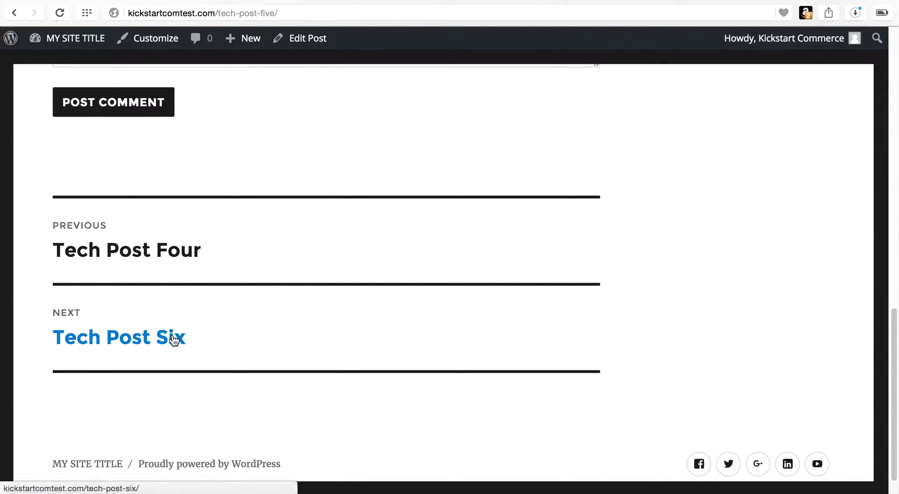
click(174, 339)
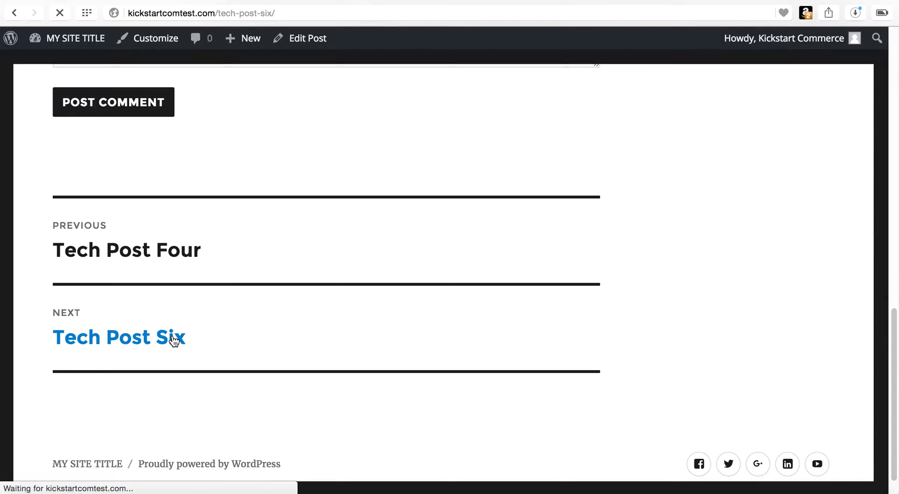
scroll(174, 341, down, 8)
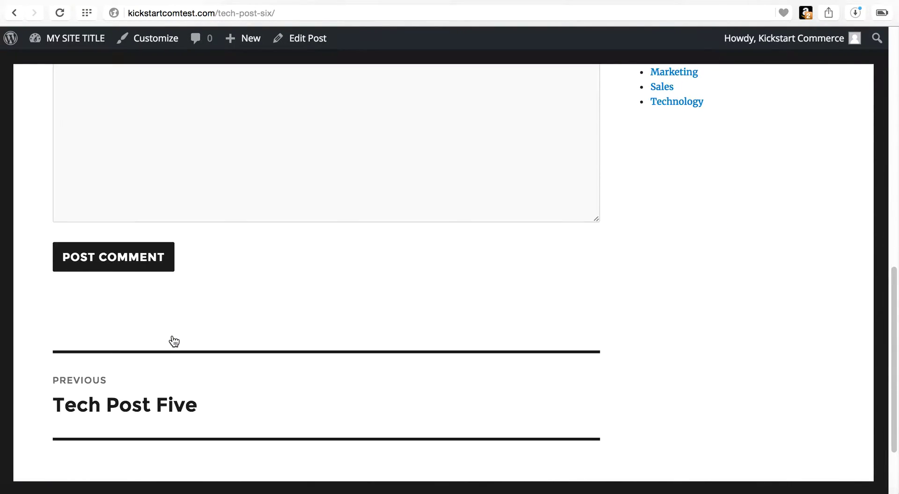
scroll(174, 341, down, 2)
click(177, 303)
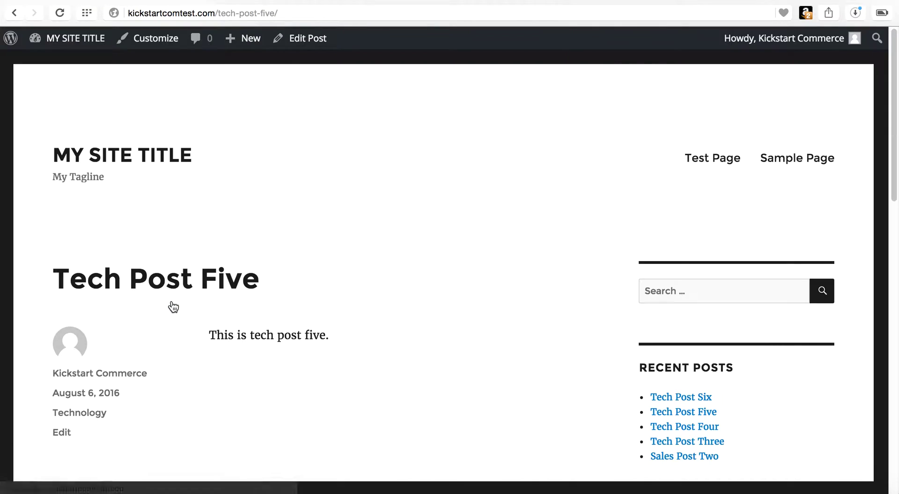
- Follow the previous-post links from Tech Post Five through Tech Post Four and Tech Post Three to Sales Post Two
scroll(174, 307, down, 12)
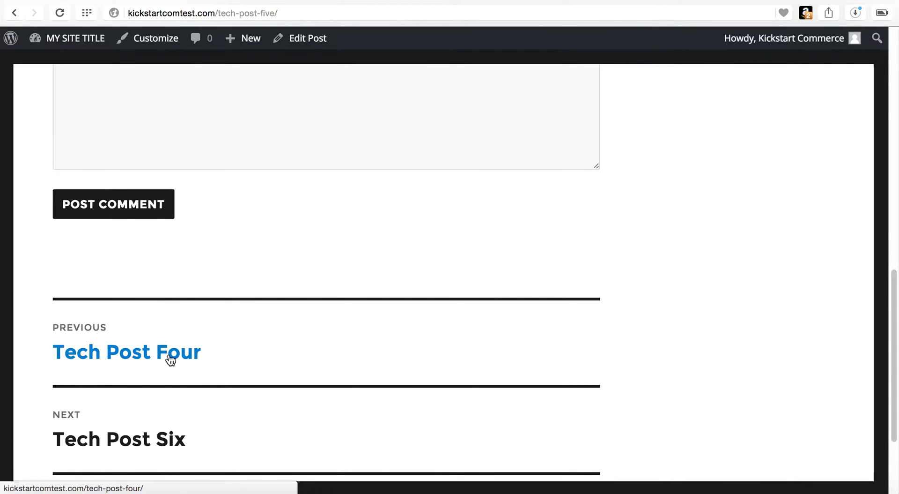
click(171, 360)
scroll(170, 359, down, 8)
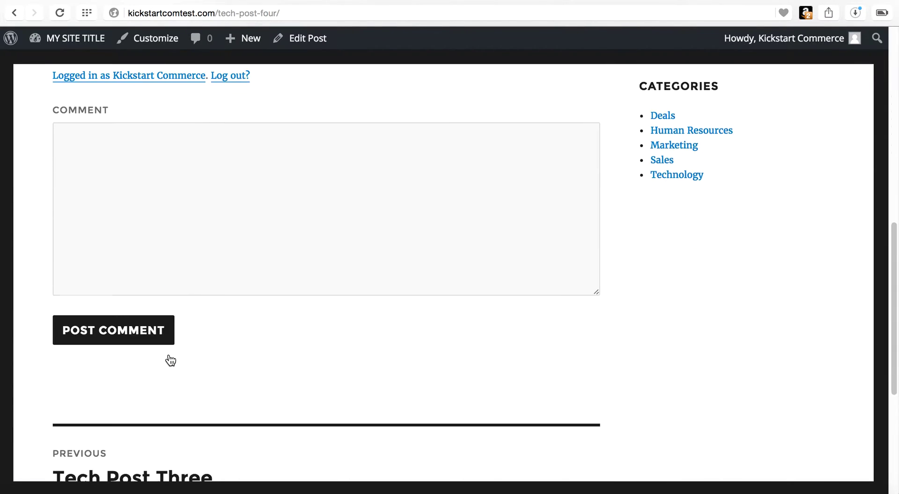
scroll(171, 360, down, 4)
click(165, 296)
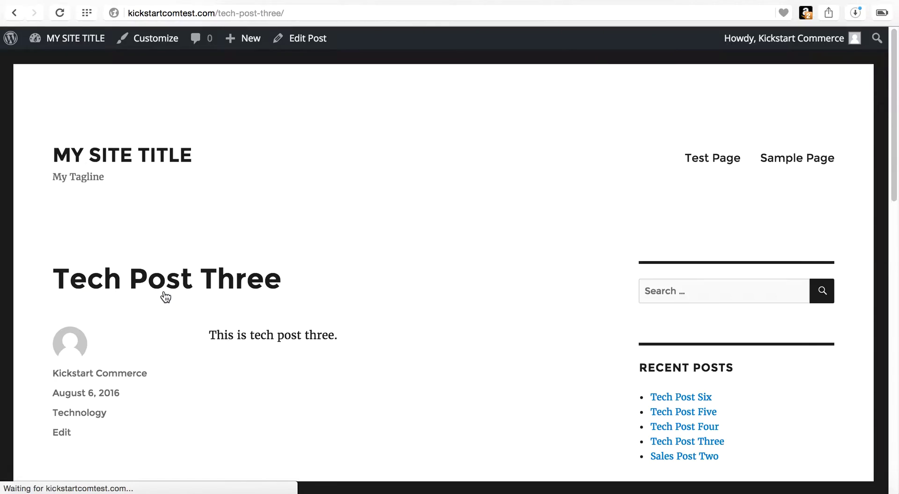
scroll(165, 296, down, 12)
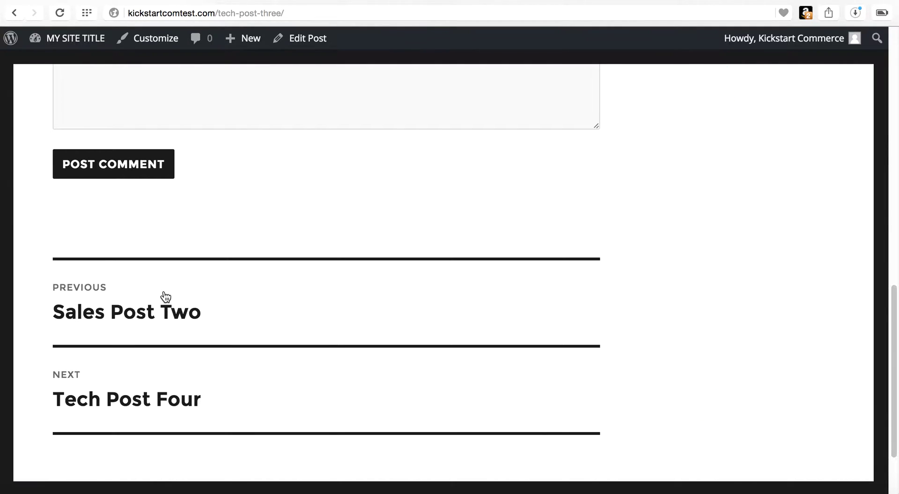
click(162, 314)
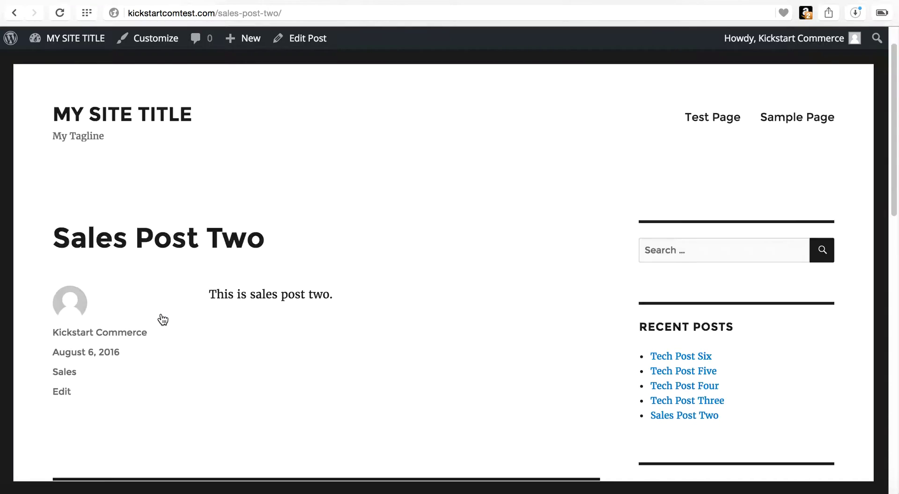
- Continue through the previous-post links to Human Resources Post One and on to the Deals Fourth Ending 8/6/2016 post
scroll(162, 320, down, 12)
click(162, 317)
scroll(162, 319, down, 10)
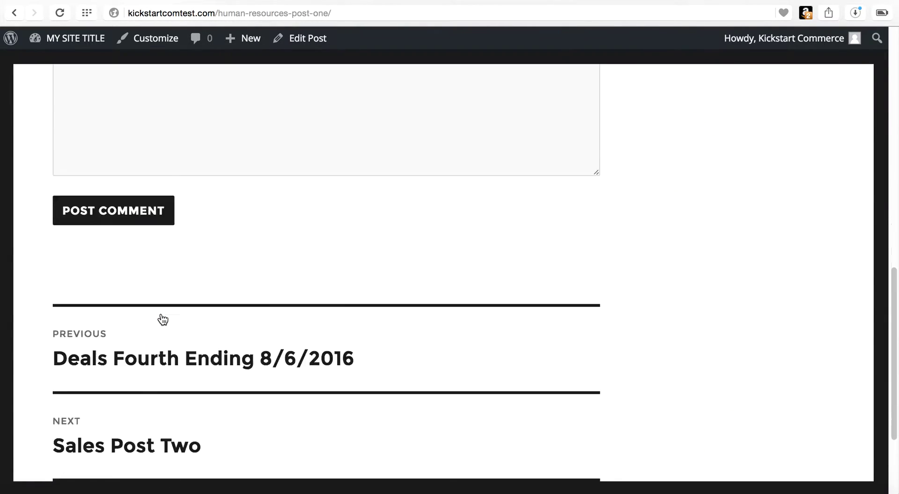
scroll(163, 319, down, 3)
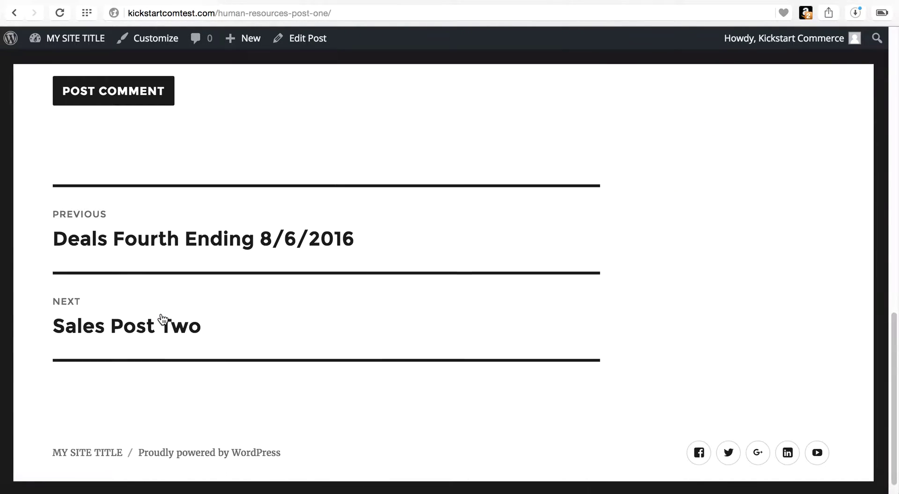
click(167, 246)
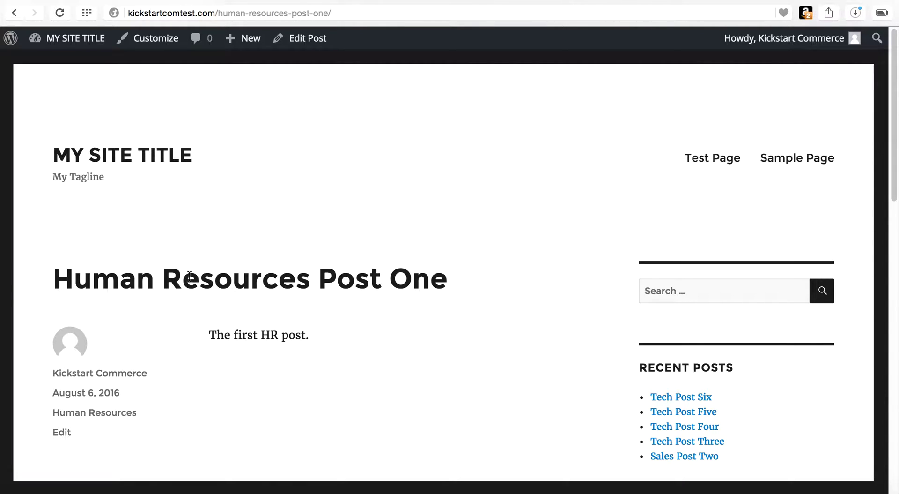
- Review Human Resources Post One and examine its previous and next post links for Deals entries
scroll(189, 275, down, 15)
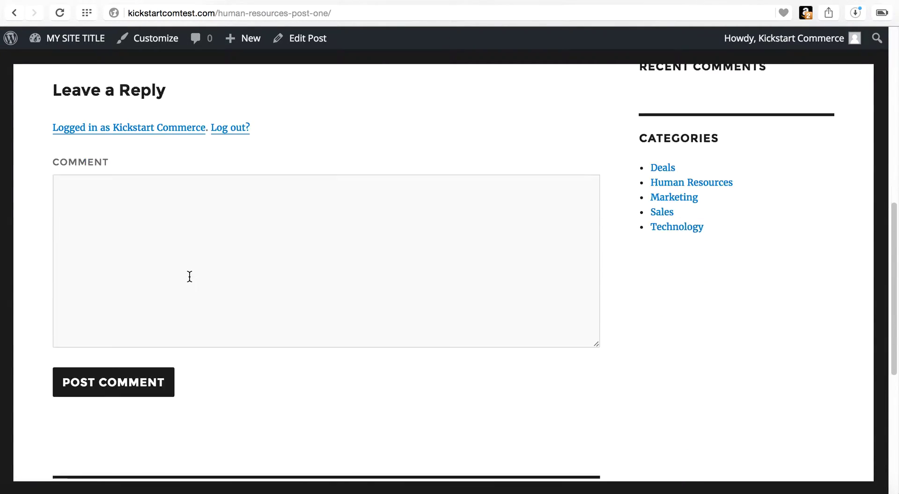
scroll(189, 275, down, 1)
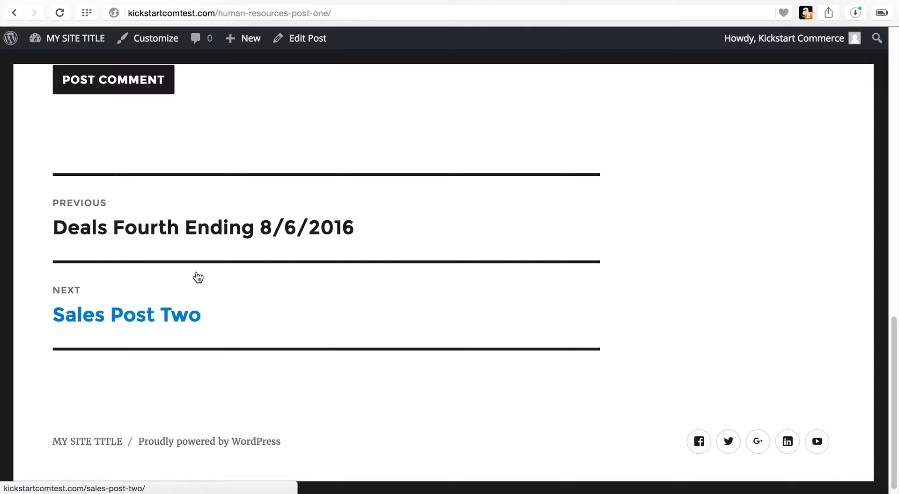
scroll(196, 276, up, 15)
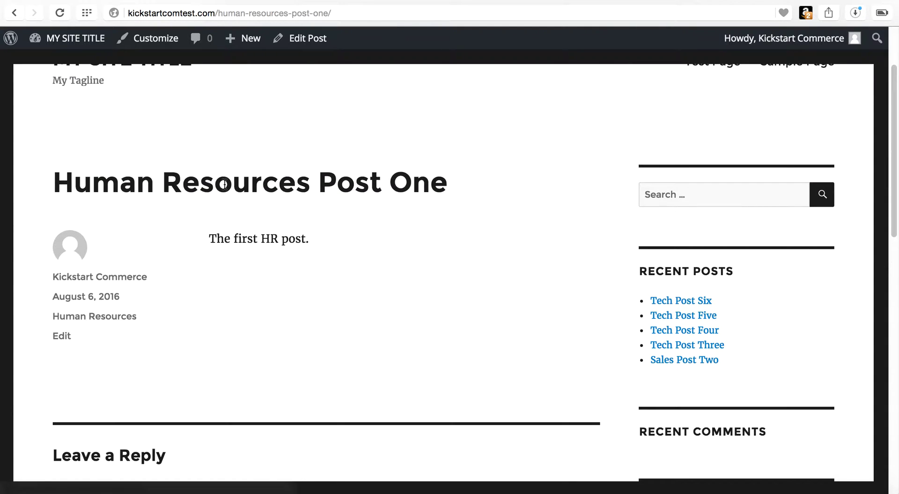
scroll(224, 185, down, 12)
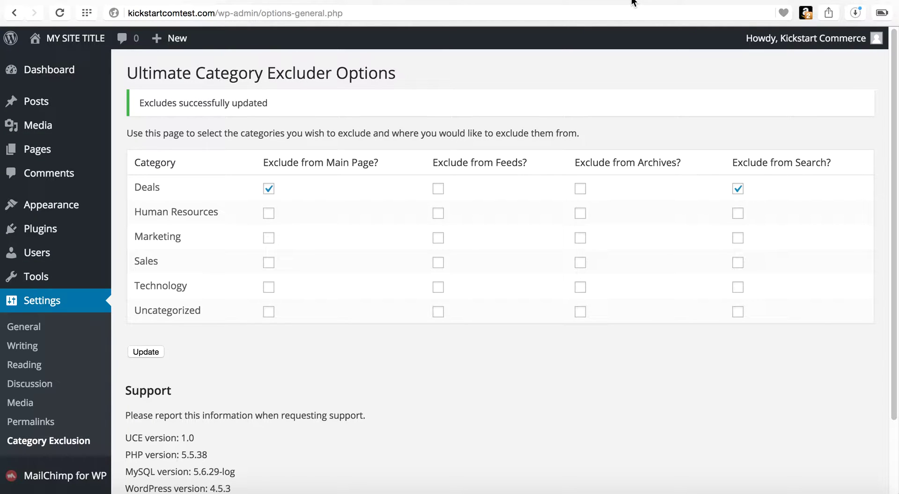
- Open the Twenty Sixteen theme's Single Post template (single.php) in the WordPress theme editor
mouse_move(92, 213)
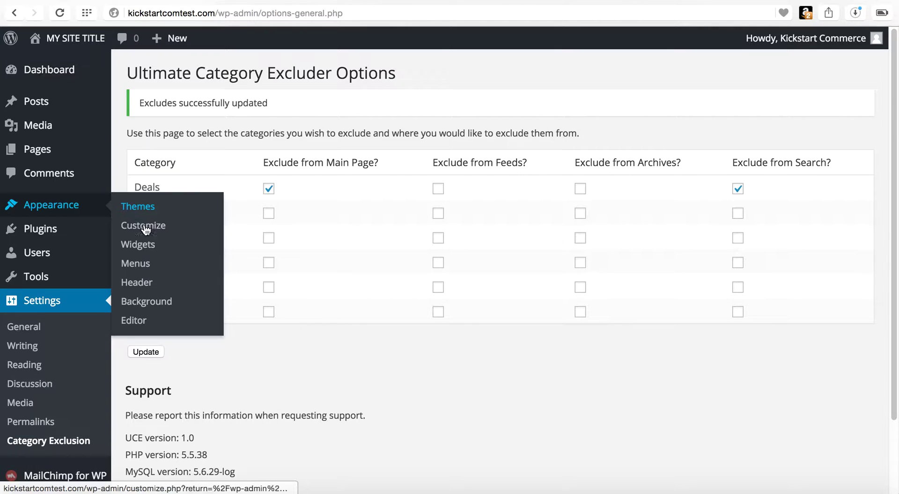
click(134, 320)
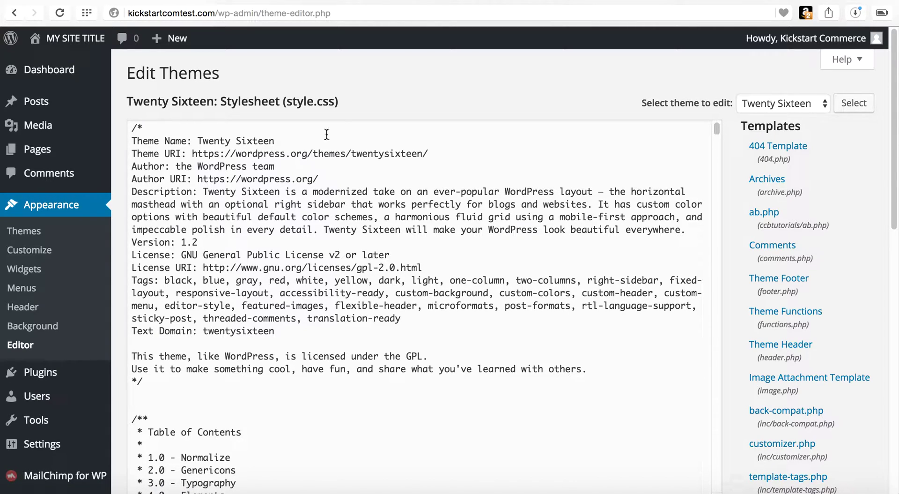
scroll(800, 200, down, 10)
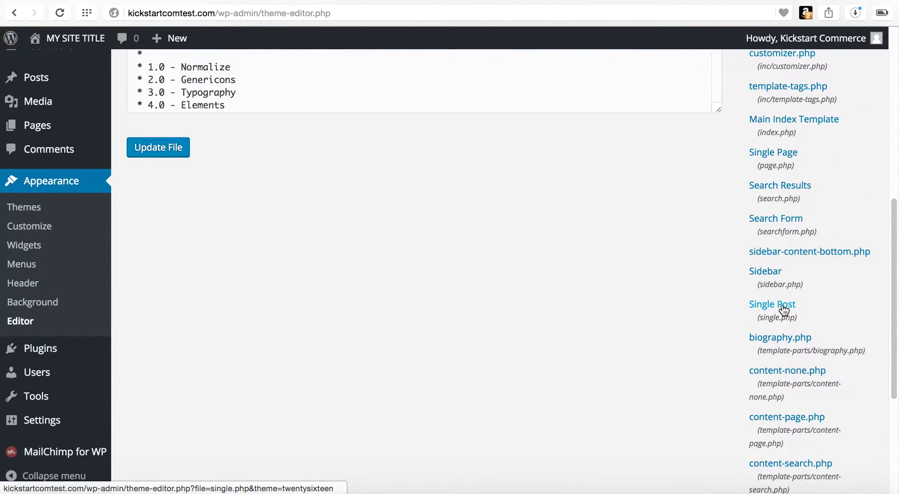
click(783, 309)
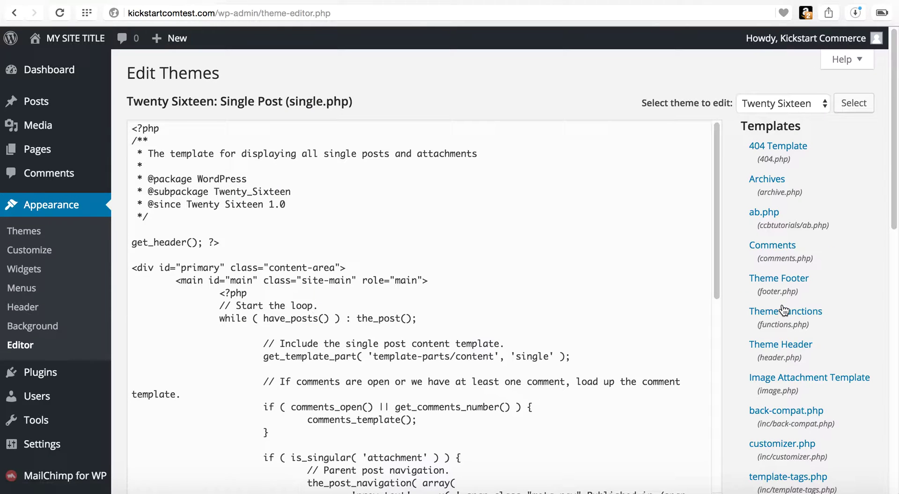
- Locate the previous/next post navigation section in single.php and highlight the the_post_navigation function name
scroll(538, 303, down, 3)
scroll(538, 303, down, 1)
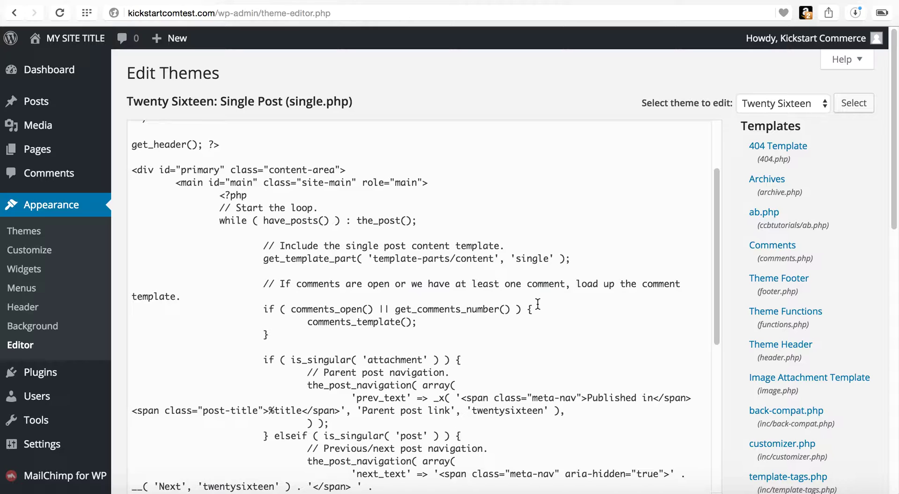
scroll(538, 304, down, 10)
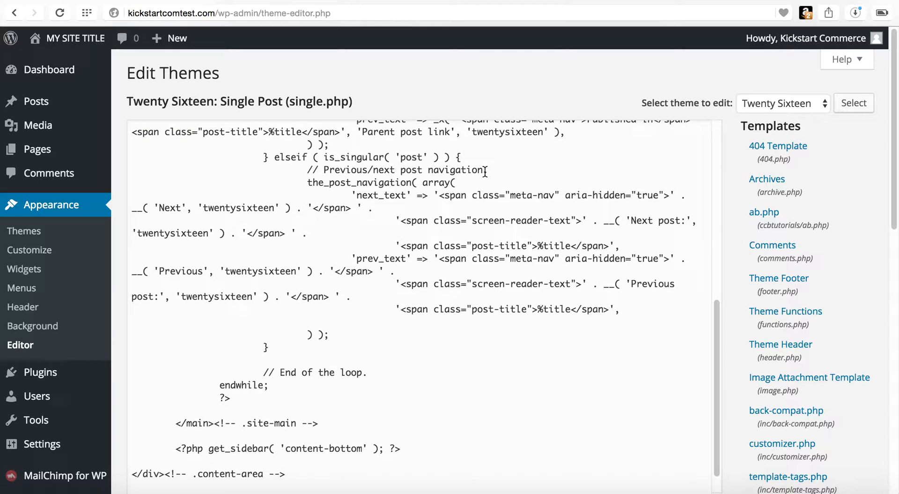
drag(483, 170, 328, 171)
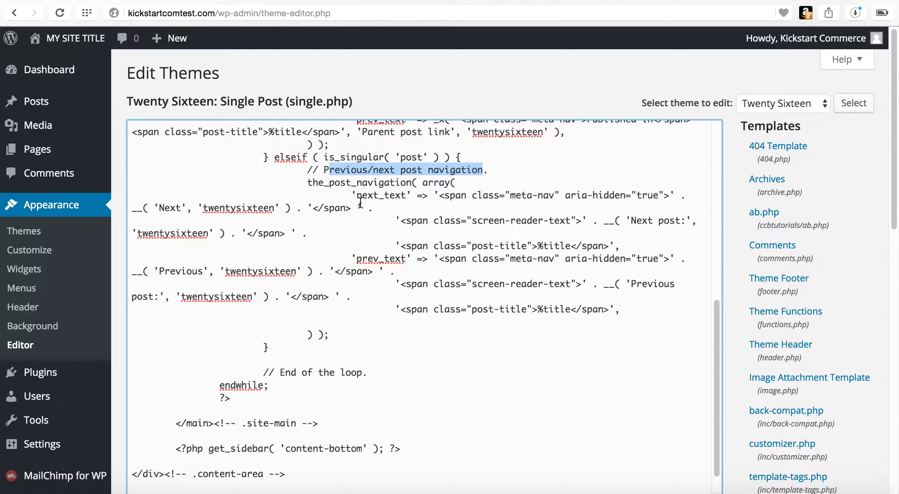
drag(308, 185, 411, 184)
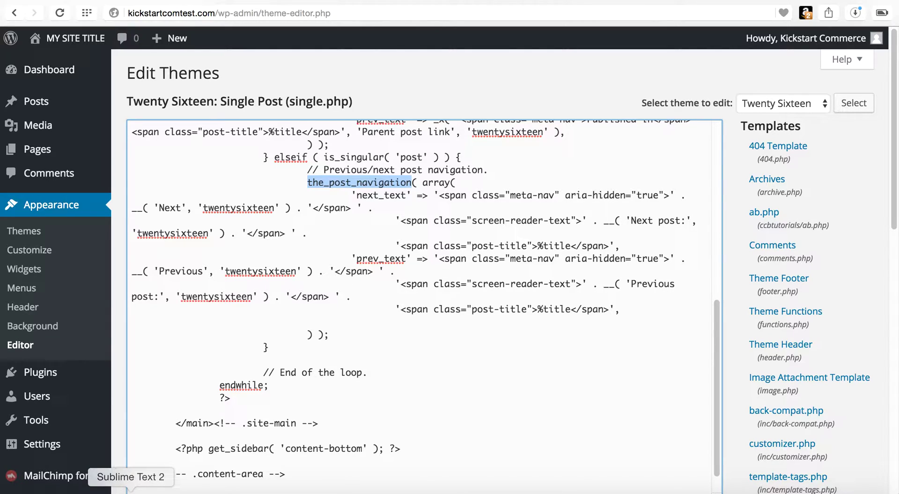
- Switch to Sublime Text 2, copy the three lines setting in_same_term, taxonomy and screen_reader_text, and return to the theme editor
click(131, 491)
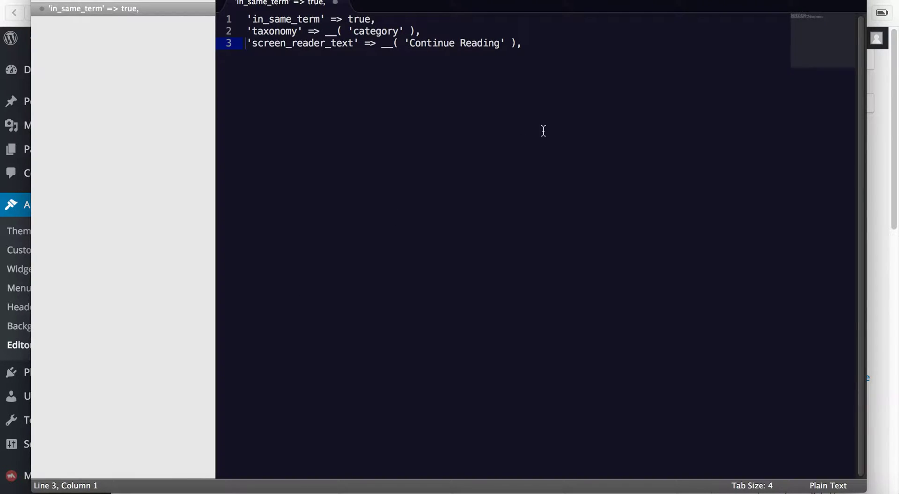
drag(538, 49, 240, 19)
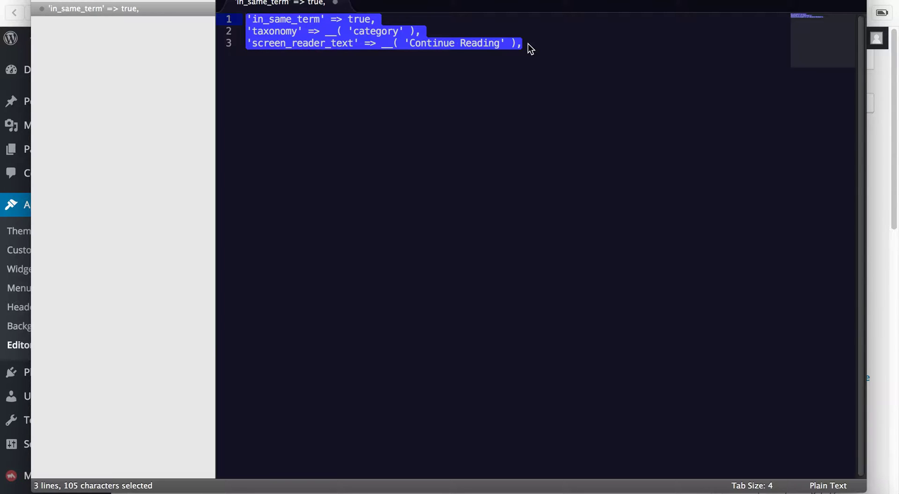
key(super+c)
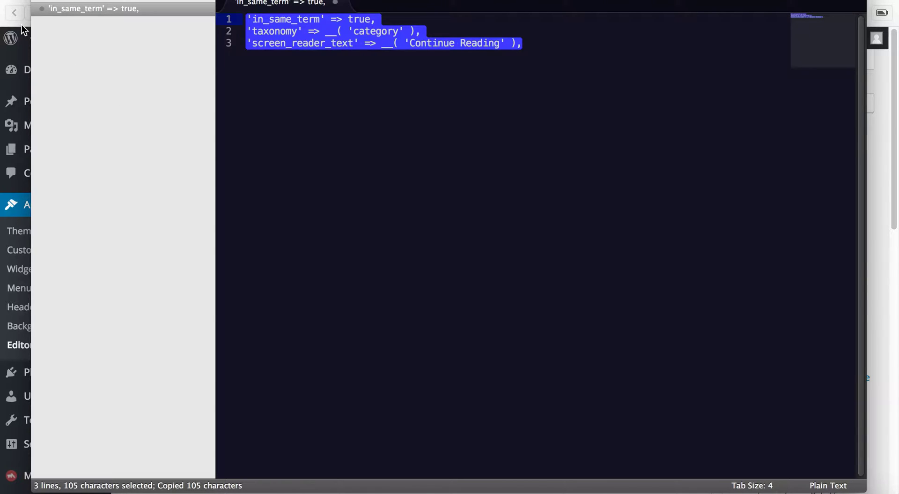
click(22, 25)
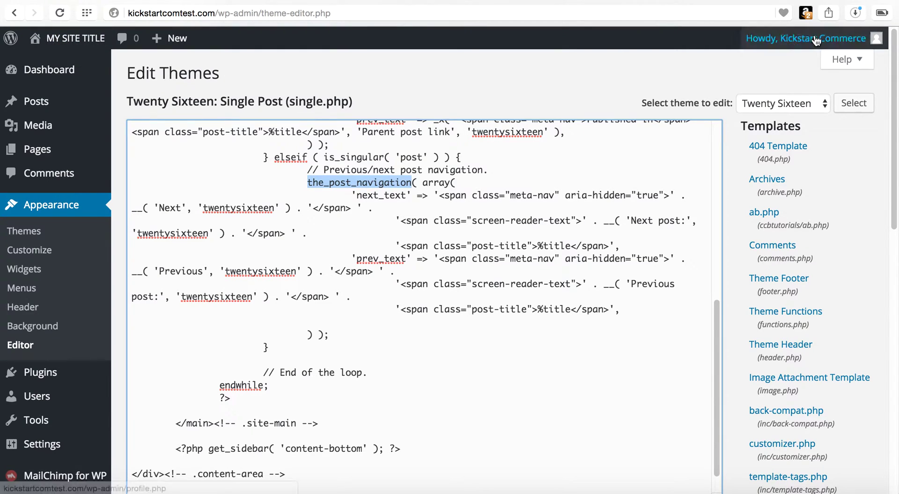
- Examine the WordPress Codex Taxonomies page for the default taxonomies, highlight link_category, and return to the theme editor
key(ctrl+Tab)
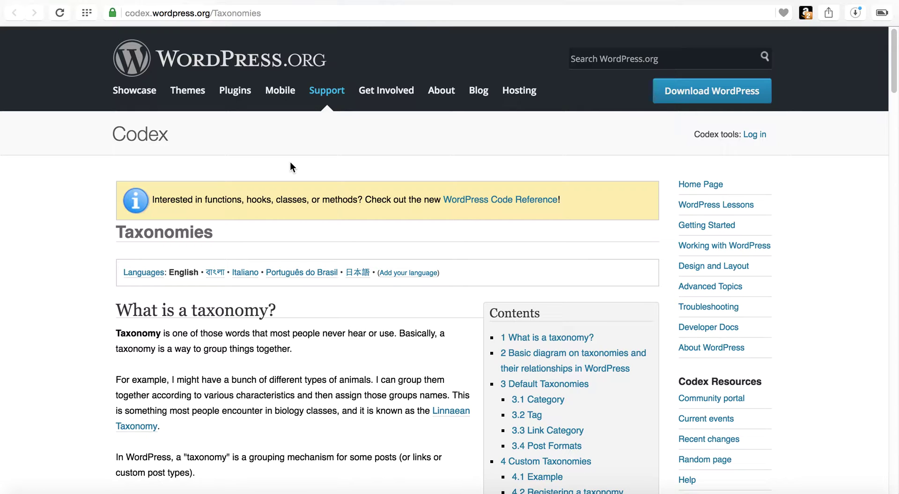
scroll(274, 218, down, 2)
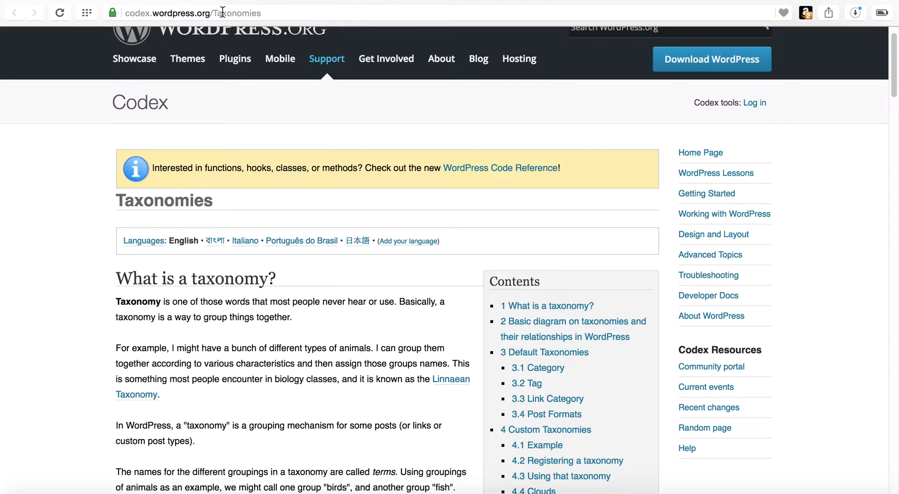
scroll(251, 211, down, 10)
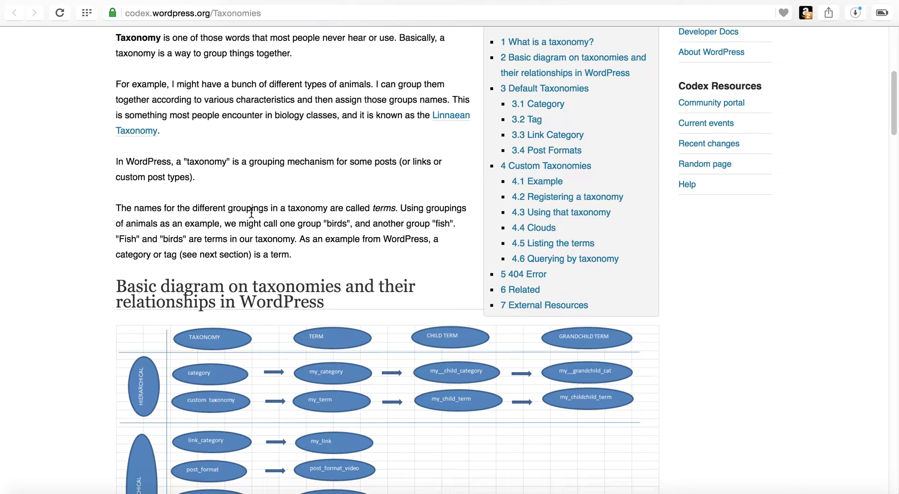
scroll(251, 212, down, 4)
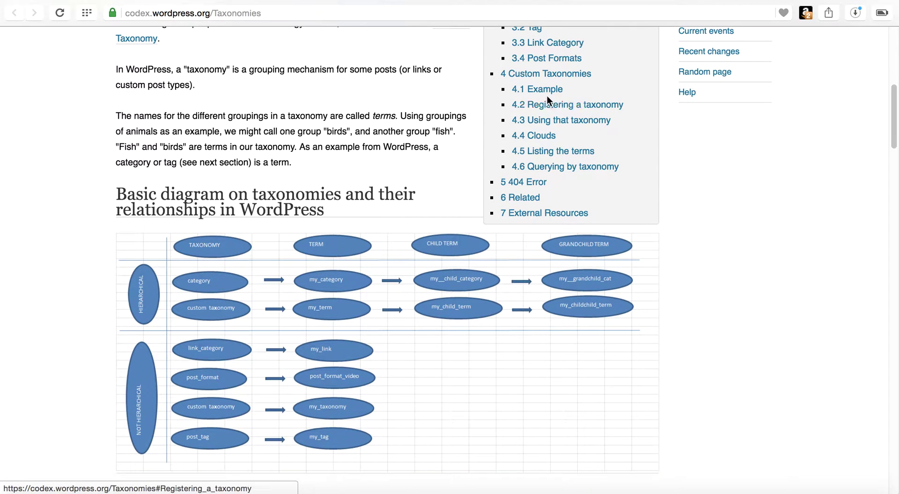
scroll(478, 274, down, 12)
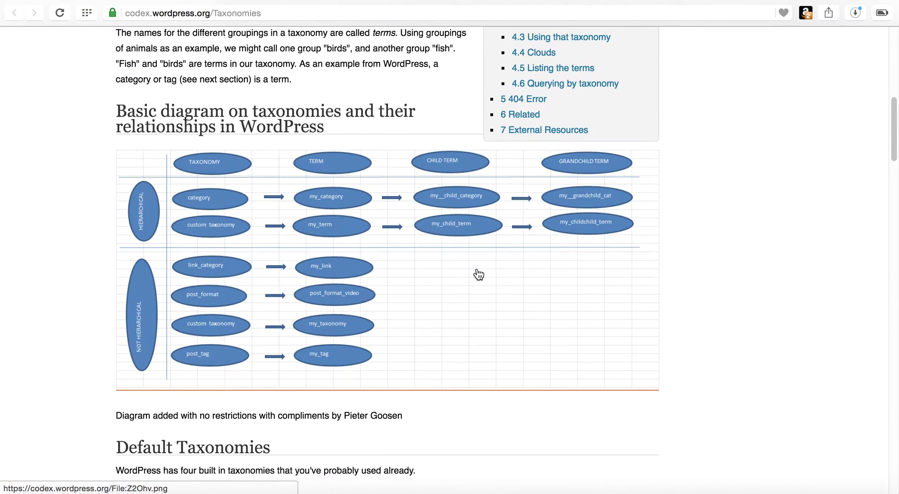
scroll(479, 274, down, 8)
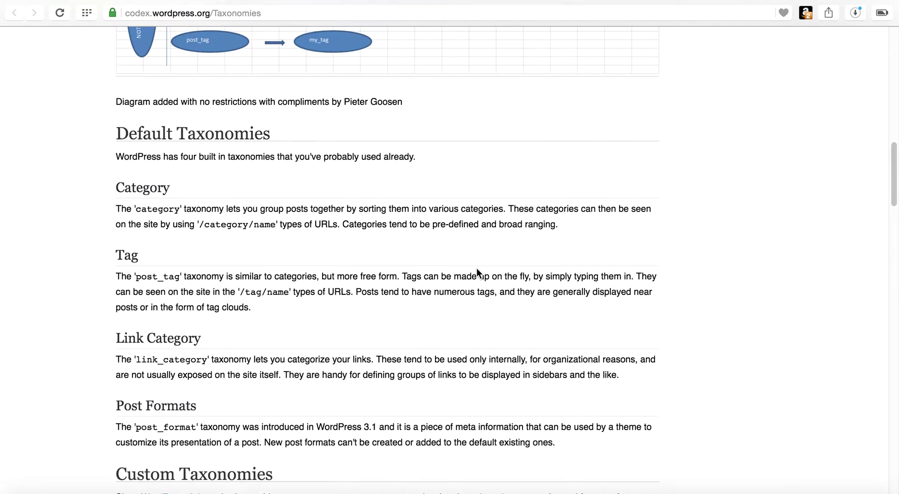
scroll(477, 268, down, 1)
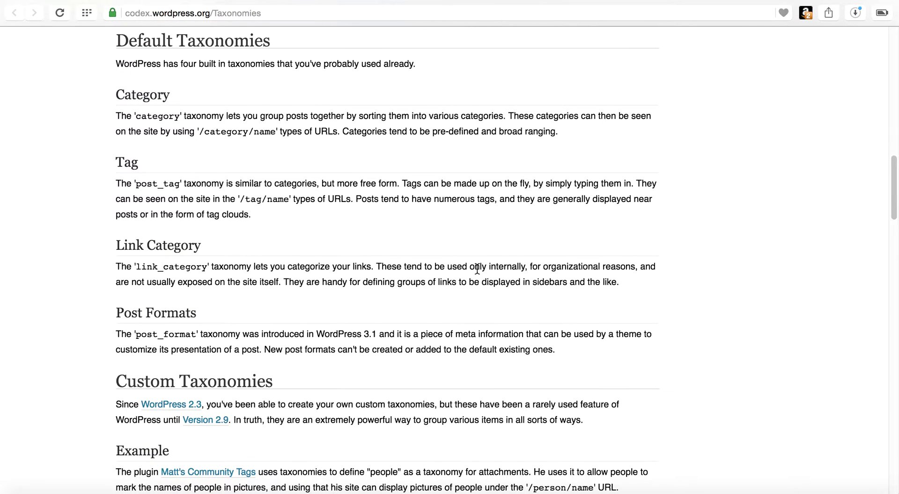
drag(208, 269, 137, 268)
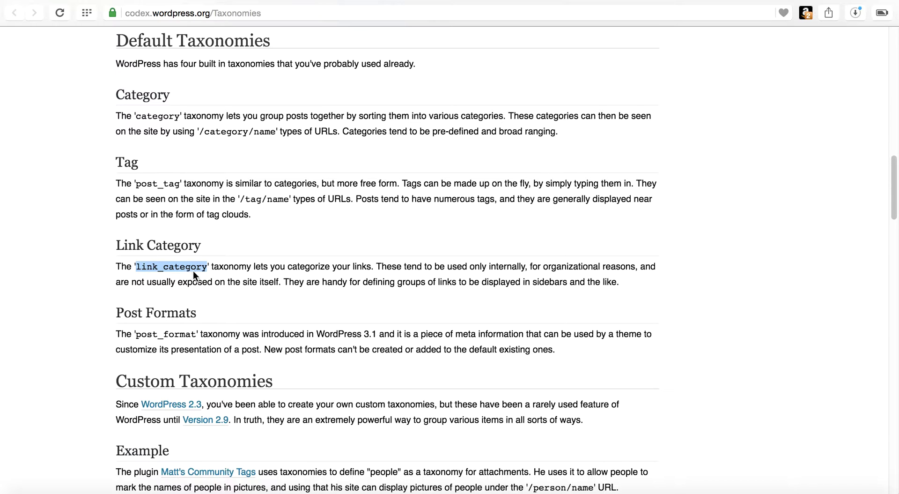
click(257, 243)
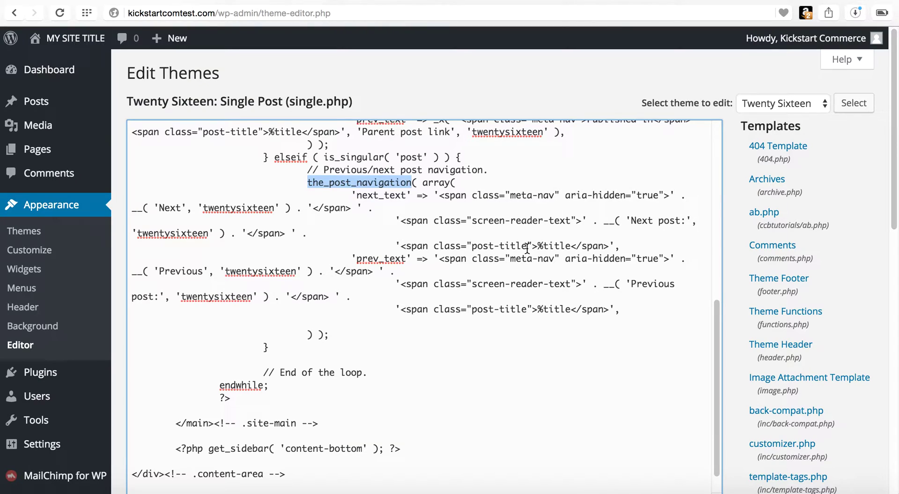
- Highlight the opening and closing parentheses that enclose the array passed to the_post_navigation in single.php
click(418, 179)
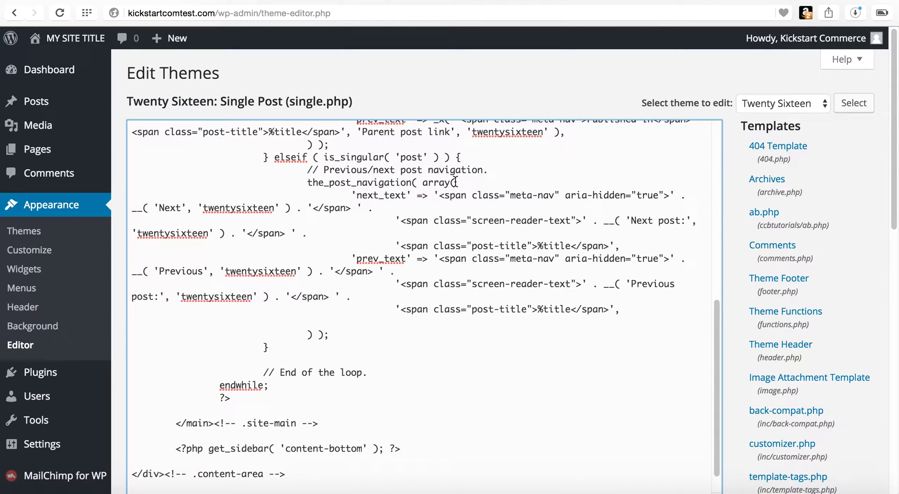
drag(455, 182, 418, 182)
click(333, 338)
drag(333, 338, 305, 336)
- Paste the in_same_term, taxonomy and screen_reader_text lines after the last post-title entry of the the_post_navigation array and update single.php
click(629, 311)
key(Return)
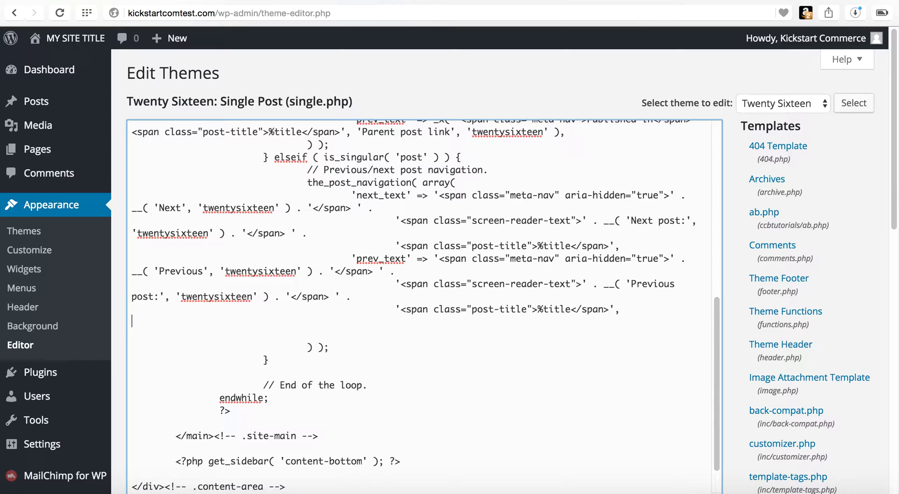
key(super+v)
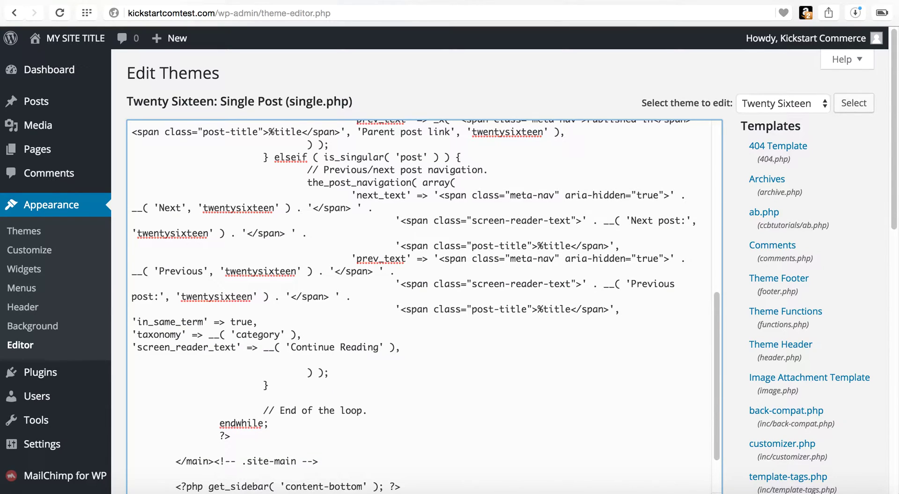
scroll(118, 225, down, 4)
click(168, 405)
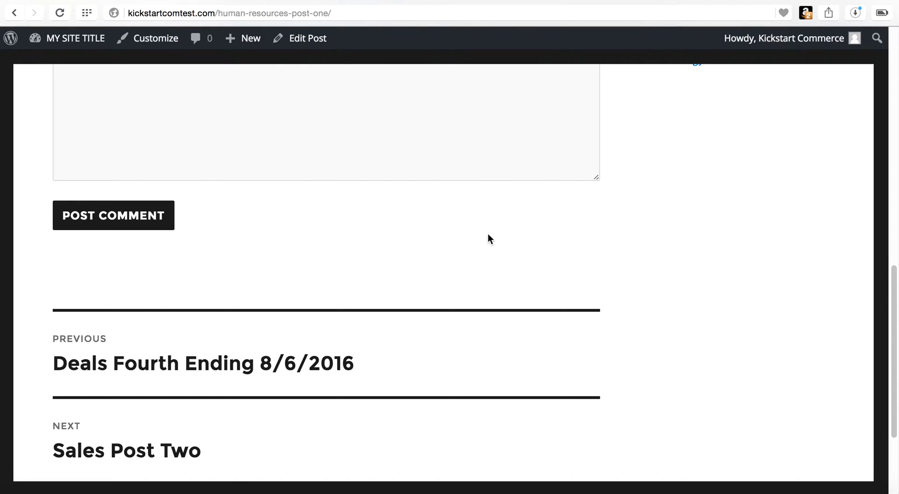
- Reload Human Resources Post One and check which previous and next post links appear below the comment form
scroll(488, 234, up, 20)
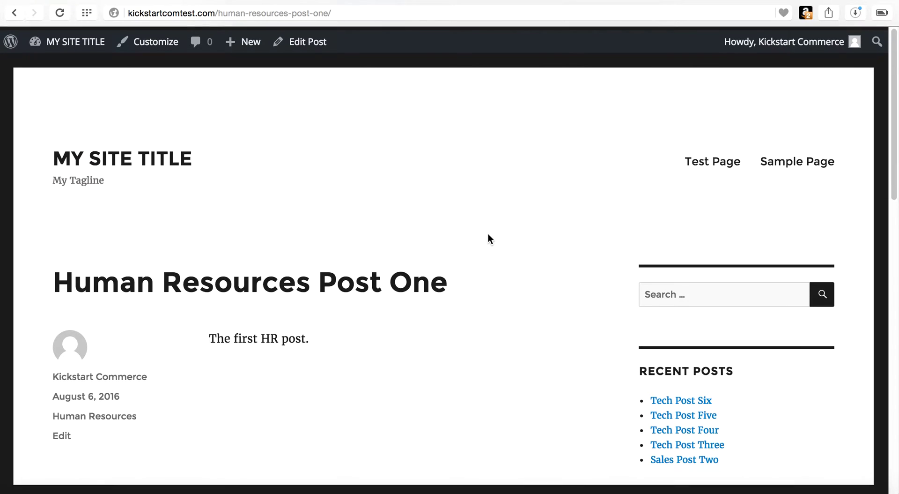
scroll(488, 239, down, 20)
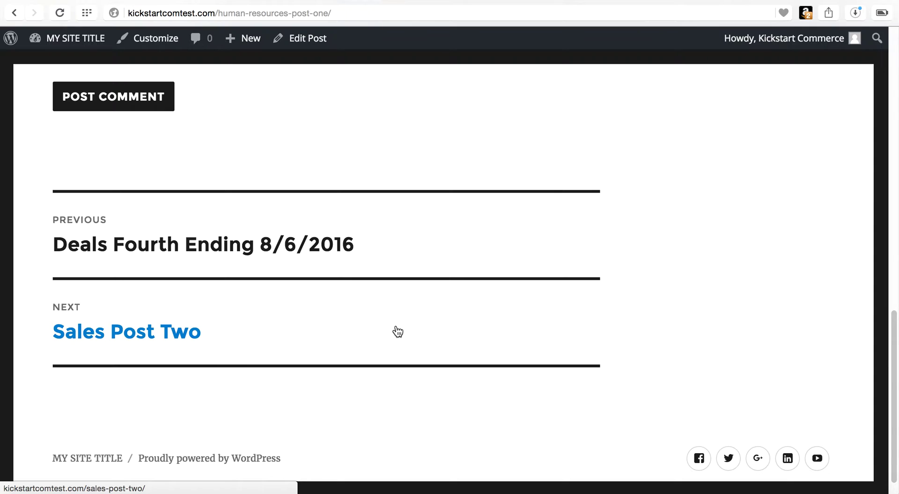
click(202, 355)
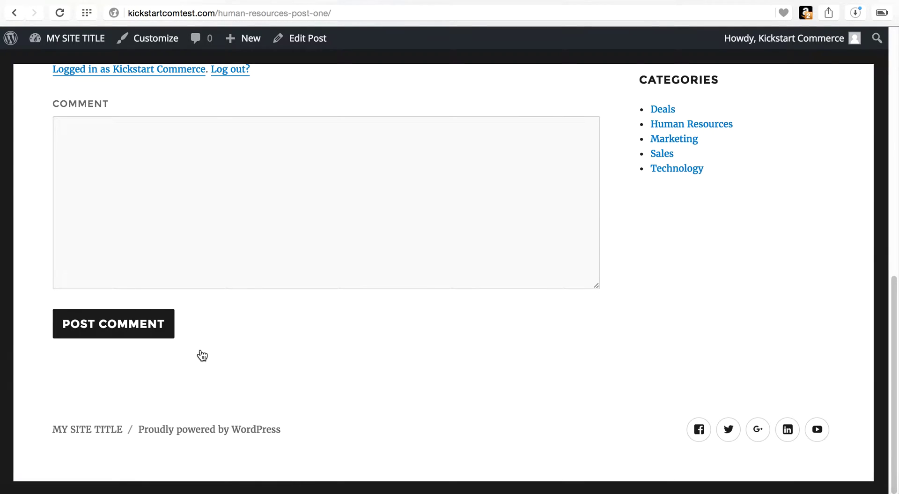
scroll(203, 355, up, 9)
scroll(202, 355, down, 5)
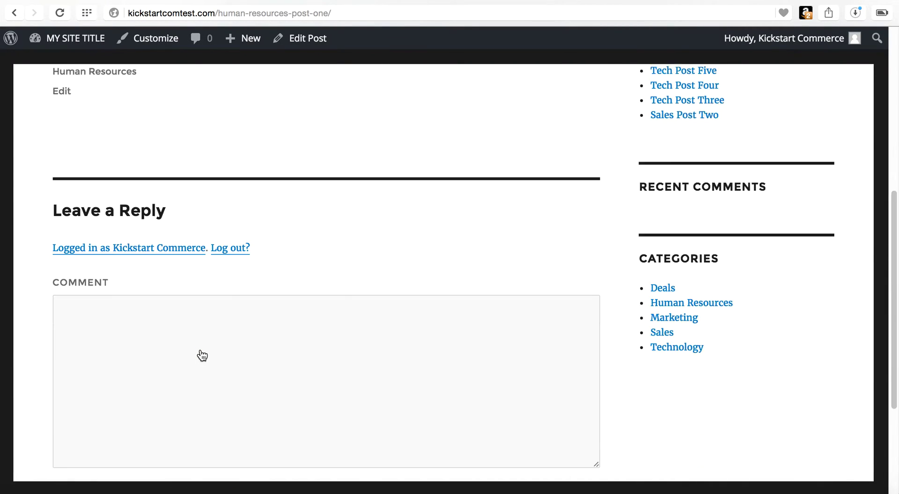
scroll(202, 356, down, 3)
scroll(690, 261, up, 2)
scroll(690, 260, up, 5)
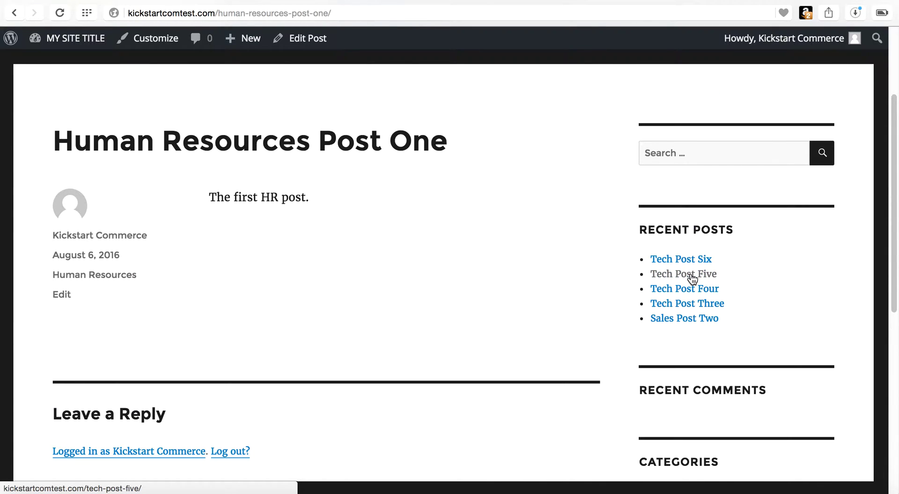
- Open Tech Post Five and test its navigation by following the next link to Tech Post Six and the previous link back
click(693, 276)
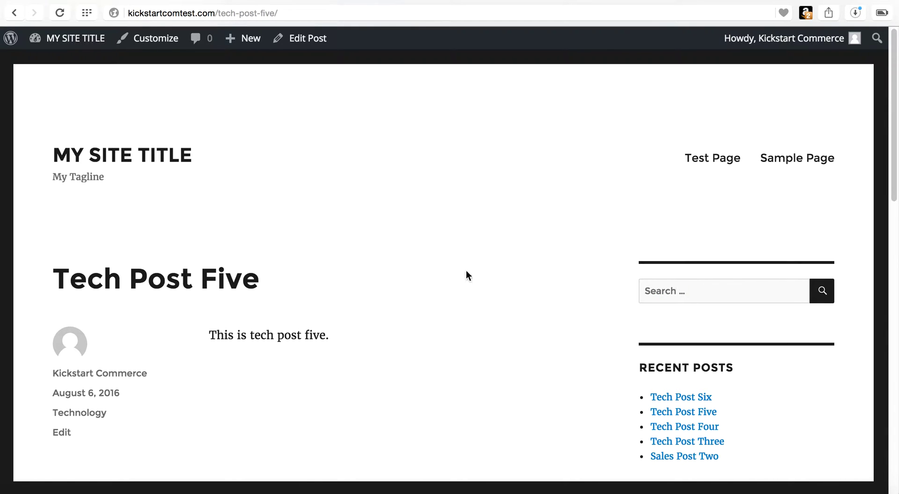
scroll(399, 271, down, 10)
scroll(398, 267, down, 3)
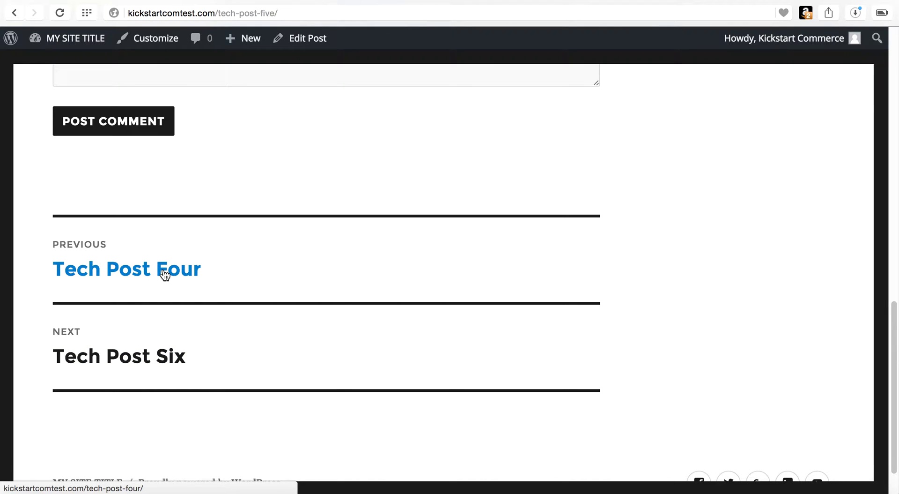
click(170, 359)
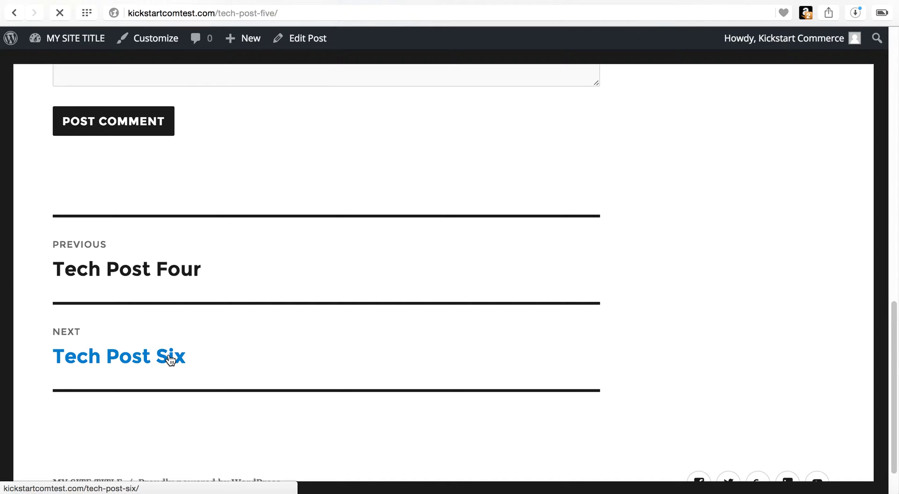
scroll(265, 402, down, 15)
scroll(266, 397, down, 3)
click(165, 306)
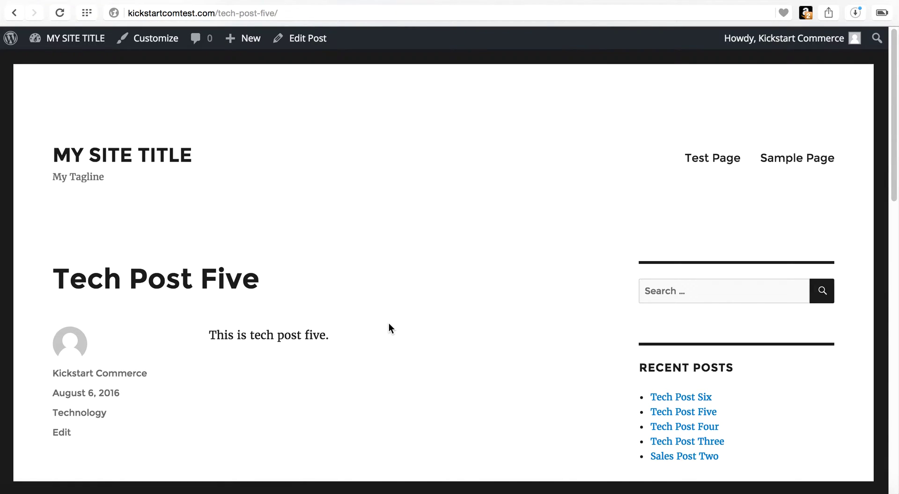
- Open Sales Post Two from the recent posts and examine its category and its previous and next post links
click(672, 457)
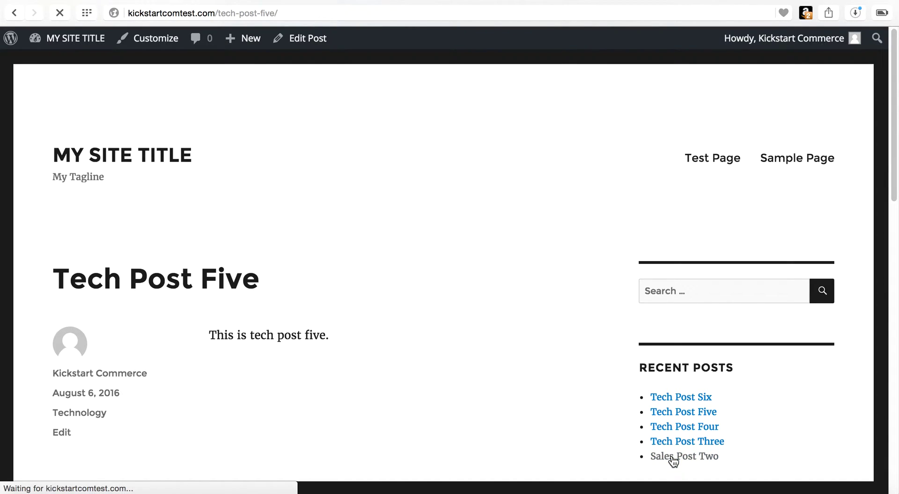
scroll(405, 324, down, 10)
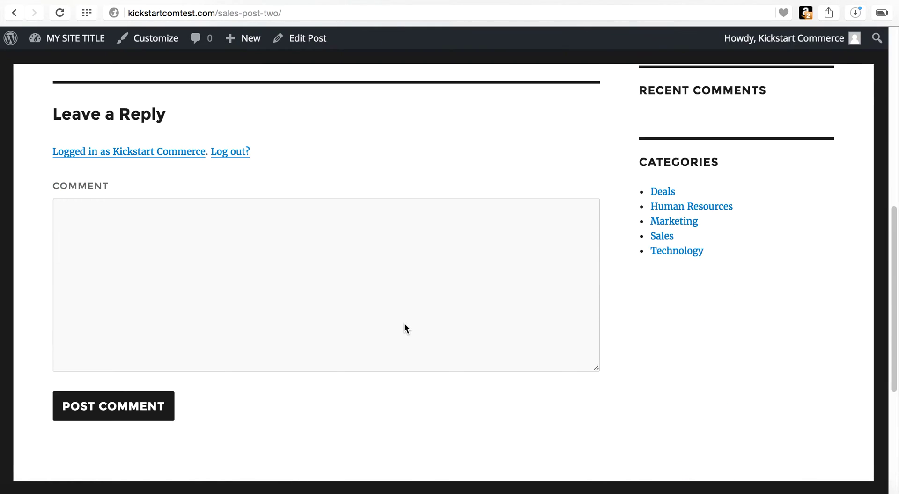
scroll(404, 327, down, 4)
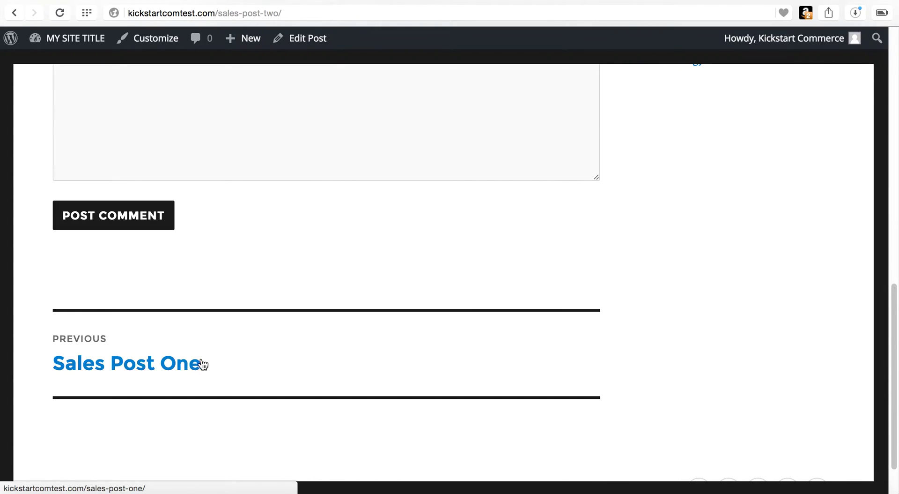
scroll(233, 366, up, 15)
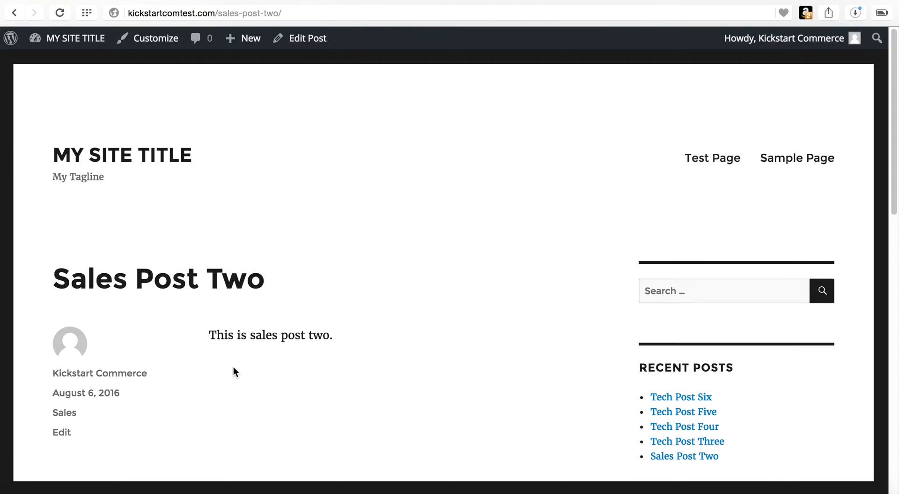
scroll(233, 369, down, 4)
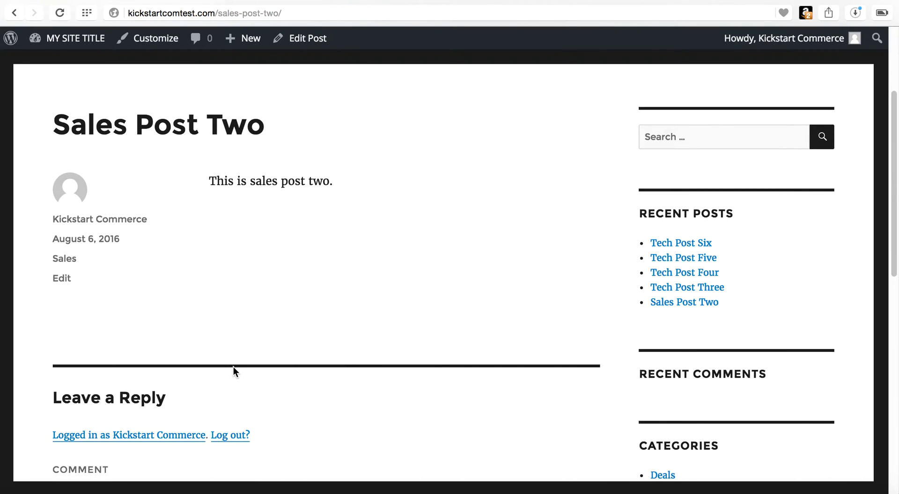
scroll(233, 367, down, 10)
scroll(233, 366, down, 1)
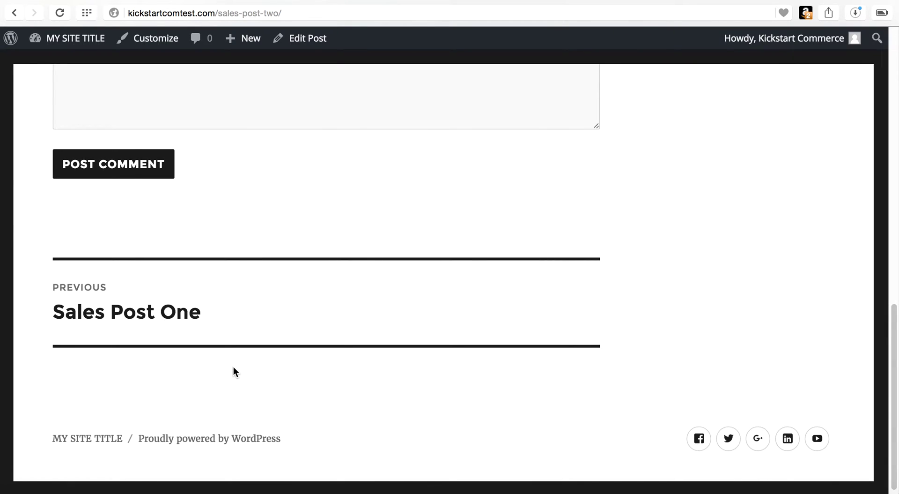
scroll(233, 367, up, 10)
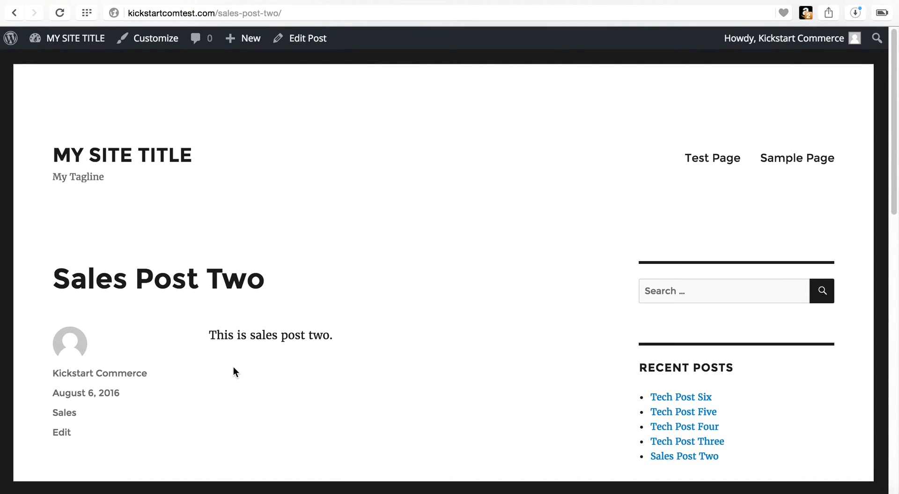
- Go to the site's main page and review its post listing and category list for Deals entries
click(176, 162)
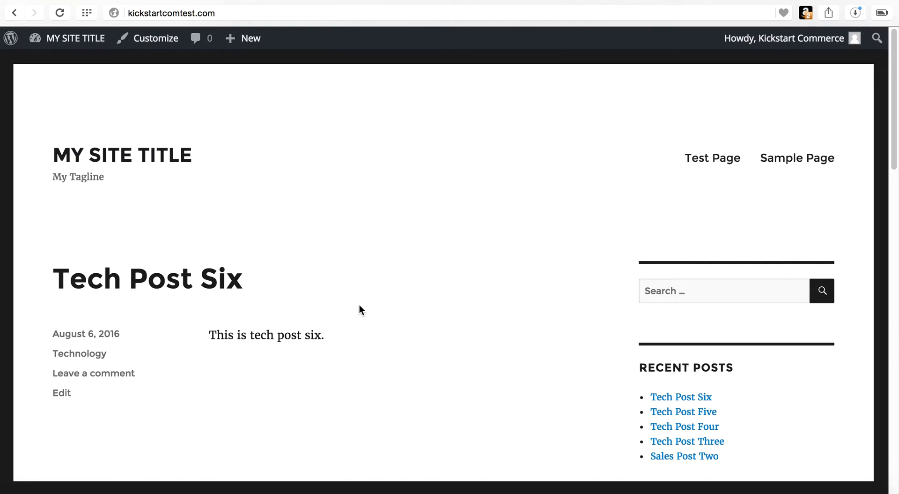
scroll(359, 304, down, 1)
scroll(360, 306, down, 5)
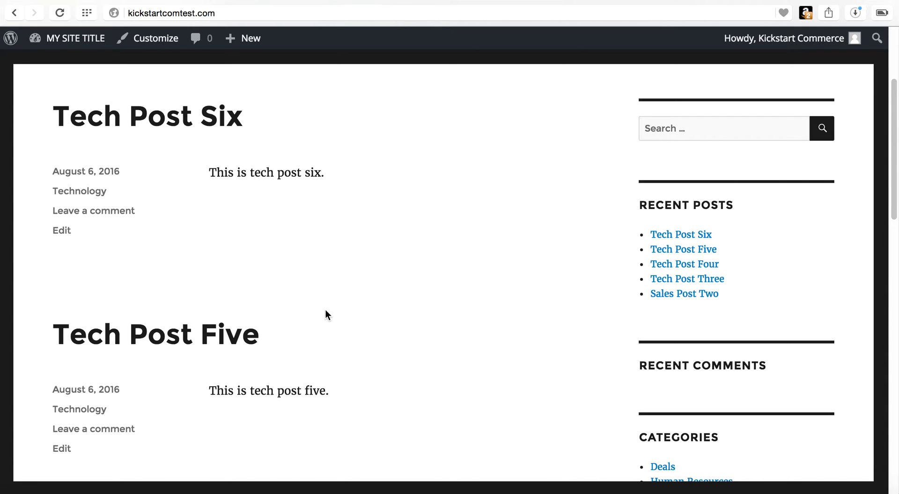
scroll(327, 314, down, 5)
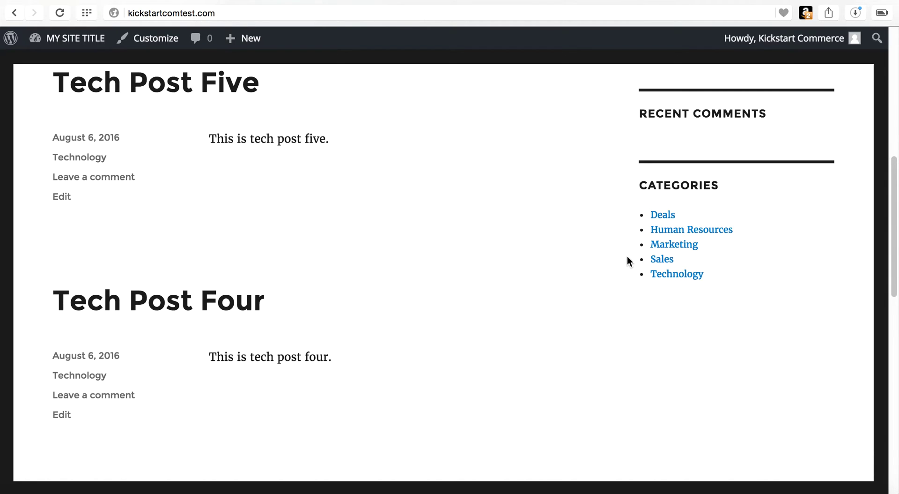
- Open Tech Post Four from the main page and check its previous and next post links
click(254, 312)
scroll(254, 312, down, 5)
scroll(255, 312, down, 8)
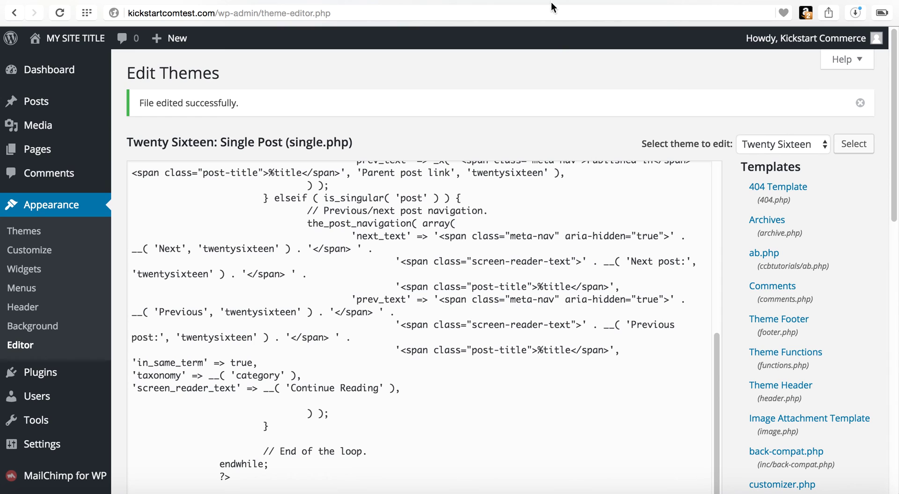
- Switch from the theme editor to the Tech Post Four page, reload it, and return to the site's main page
key(ctrl+Tab)
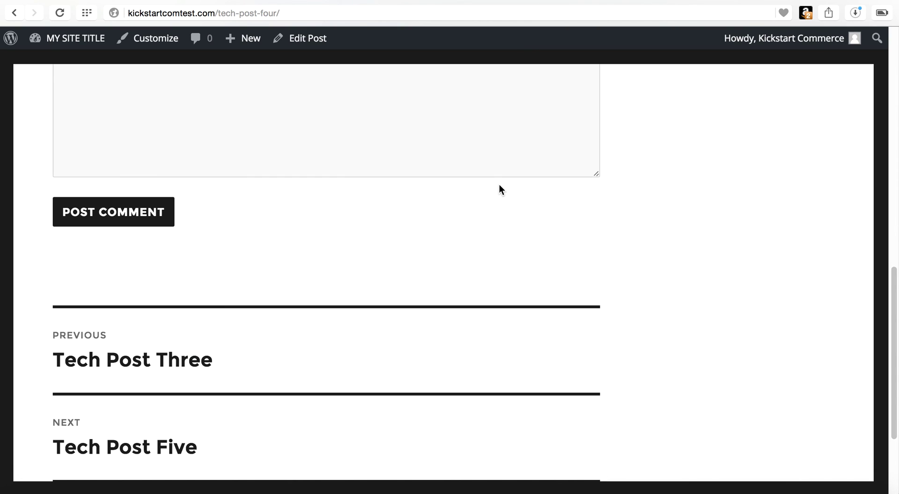
key(ctrl+r)
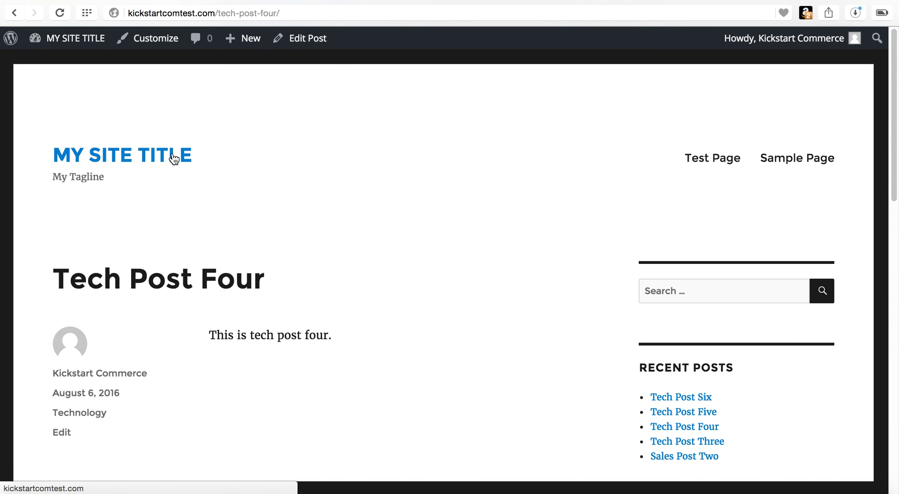
click(174, 159)
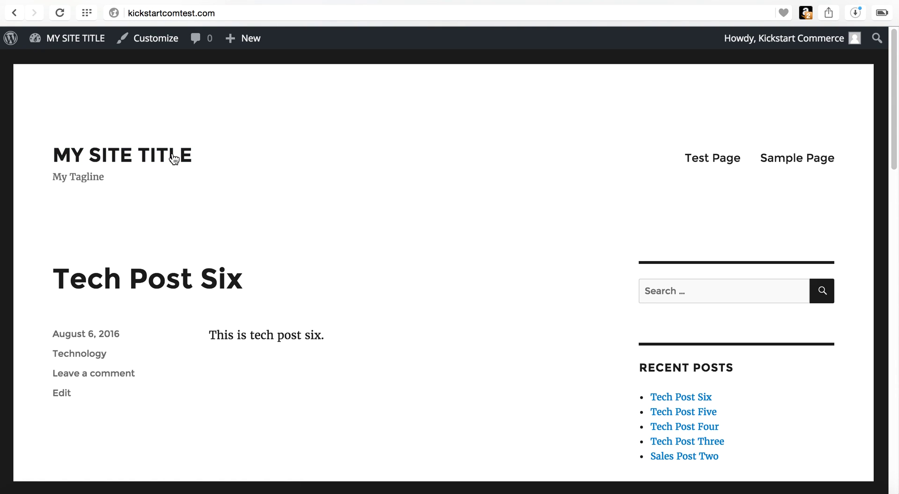